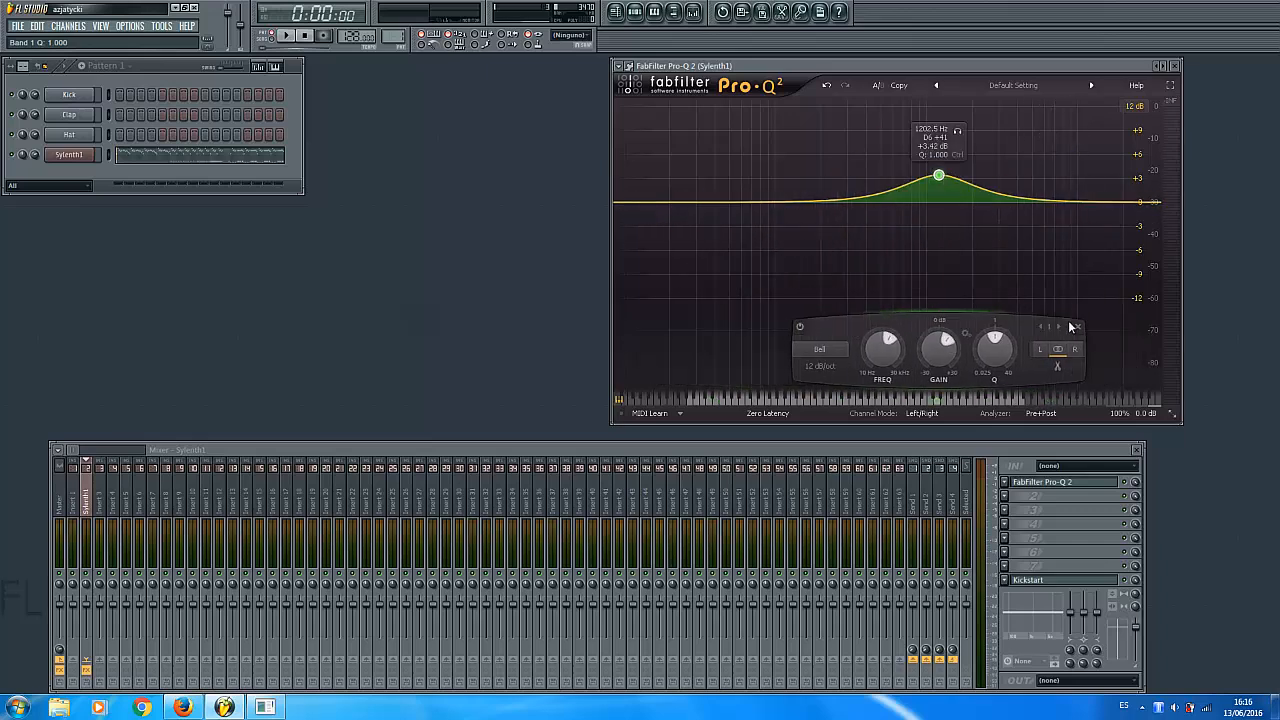
Step: Delete the bell band from the FabFilter Pro-Q 2 equalizer on the Sylenth1 track
{"action": "left_click", "coordinate": [1078, 330]}
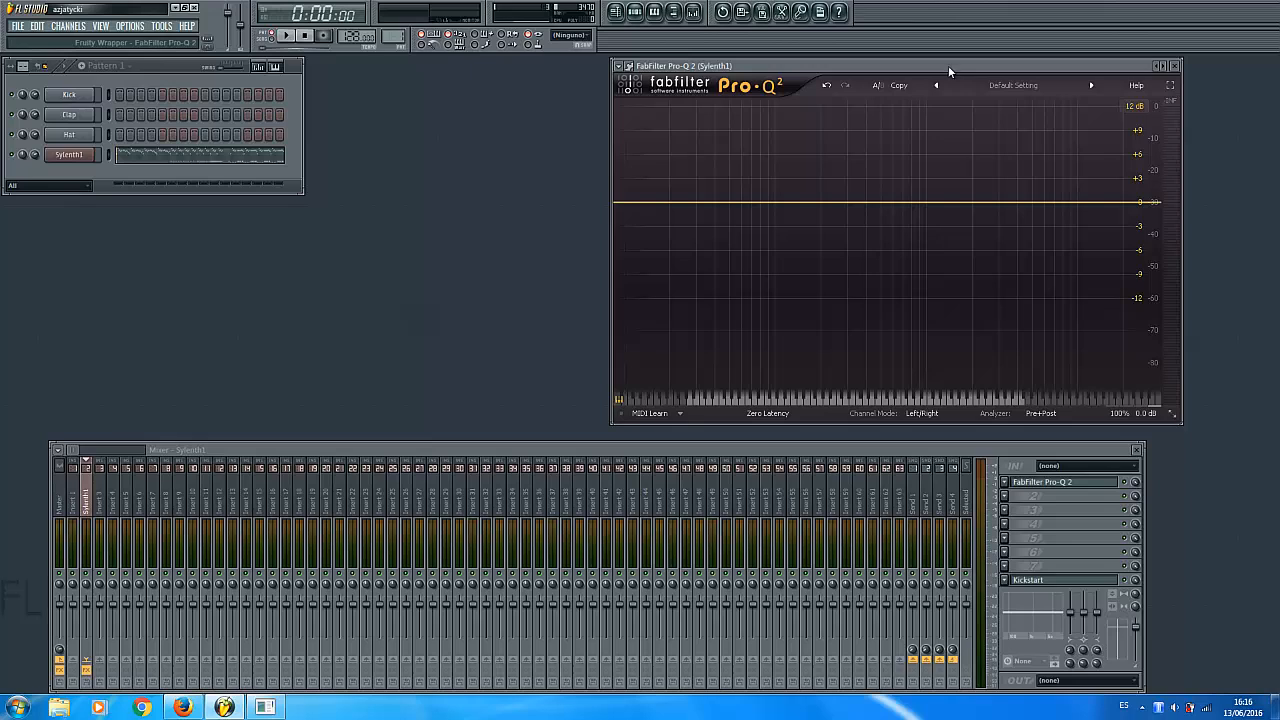
Step: Review the Sylenth1 melody in the piano roll and play it back, jumping to bar 18
{"action": "left_click", "coordinate": [142, 158]}
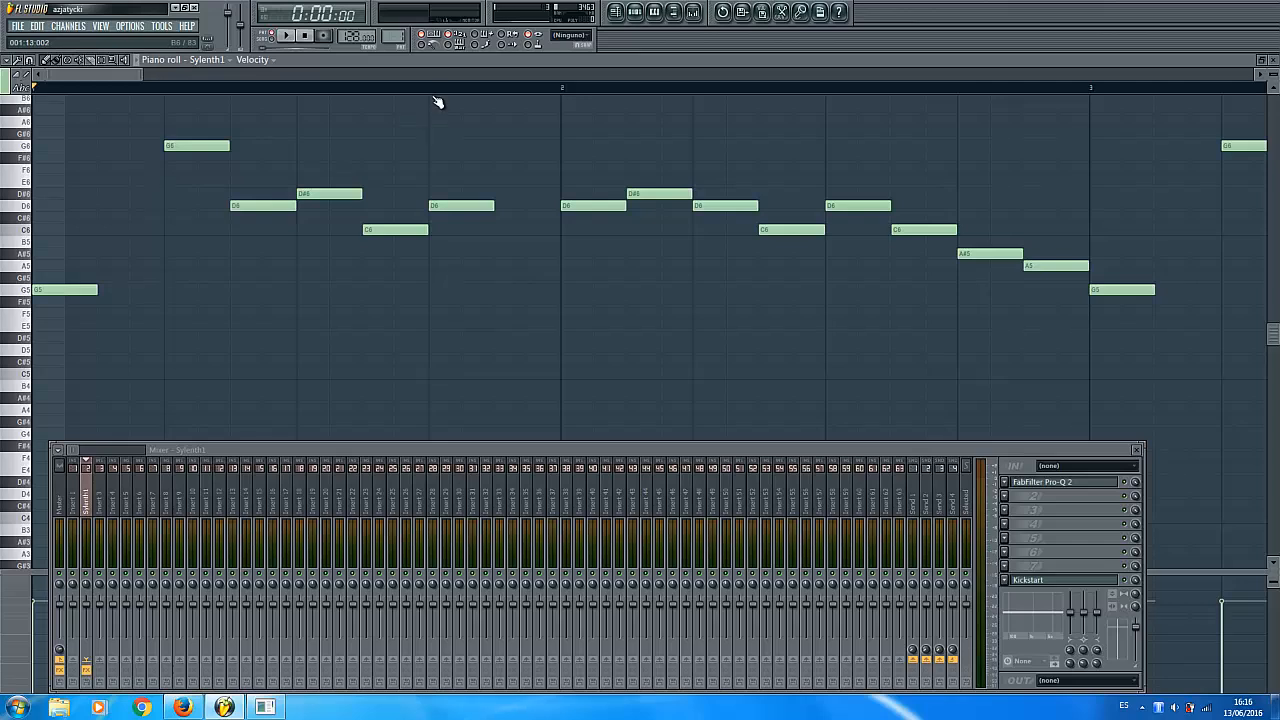
{"action": "scroll", "coordinate": [441, 92], "scroll_direction": "down", "scroll_amount": 6}
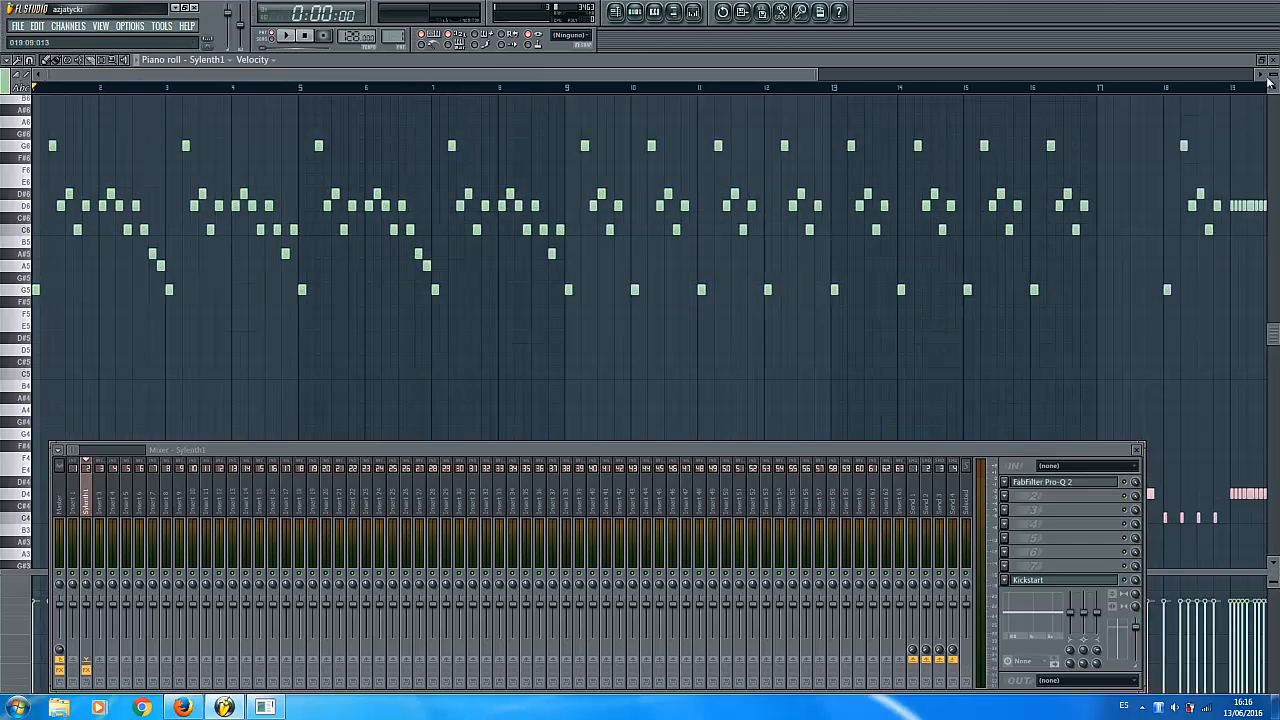
{"action": "scroll", "coordinate": [1268, 83], "scroll_direction": "down", "scroll_amount": 2}
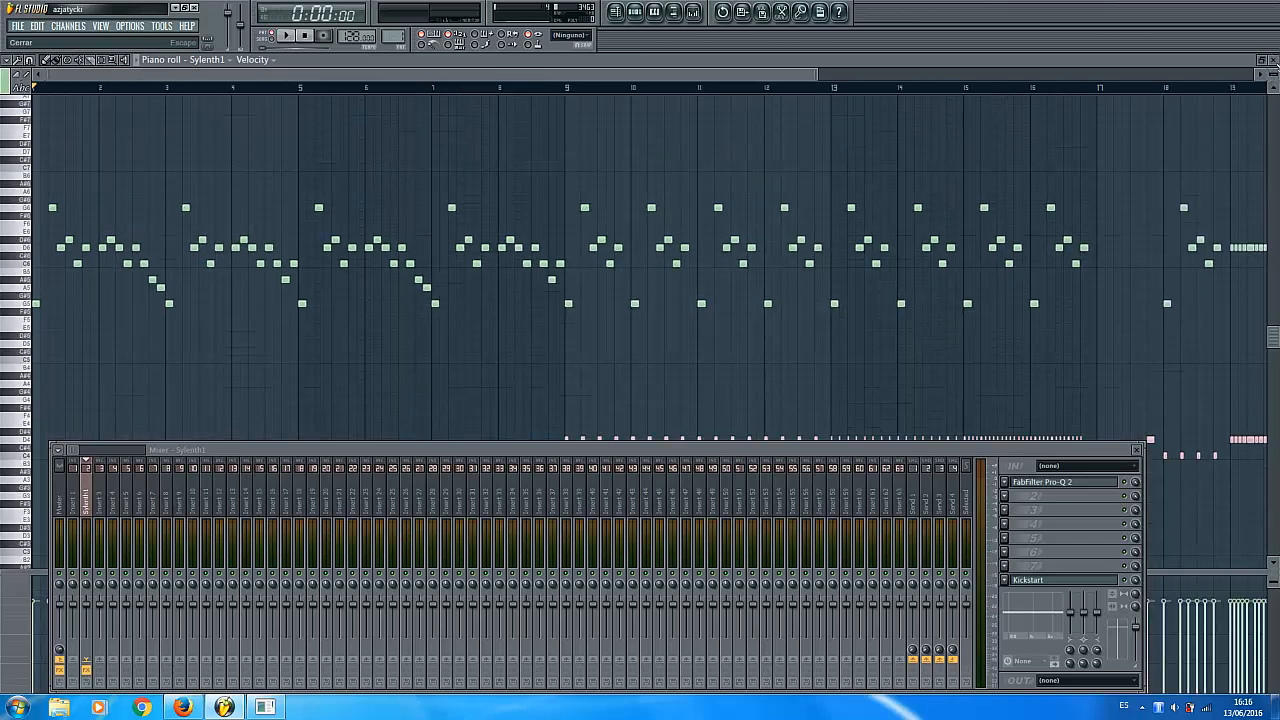
{"action": "left_click", "coordinate": [1271, 59]}
{"action": "key", "text": "space"}
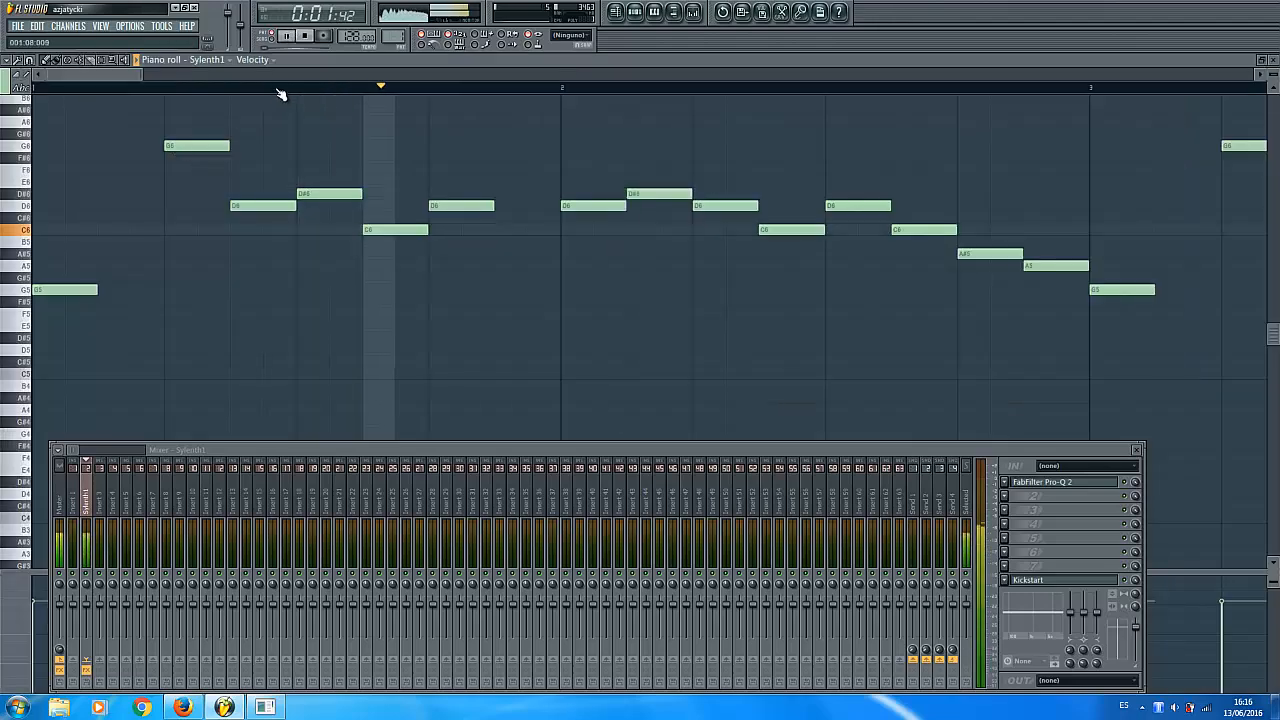
{"action": "scroll", "coordinate": [280, 91], "scroll_direction": "down", "scroll_amount": 4}
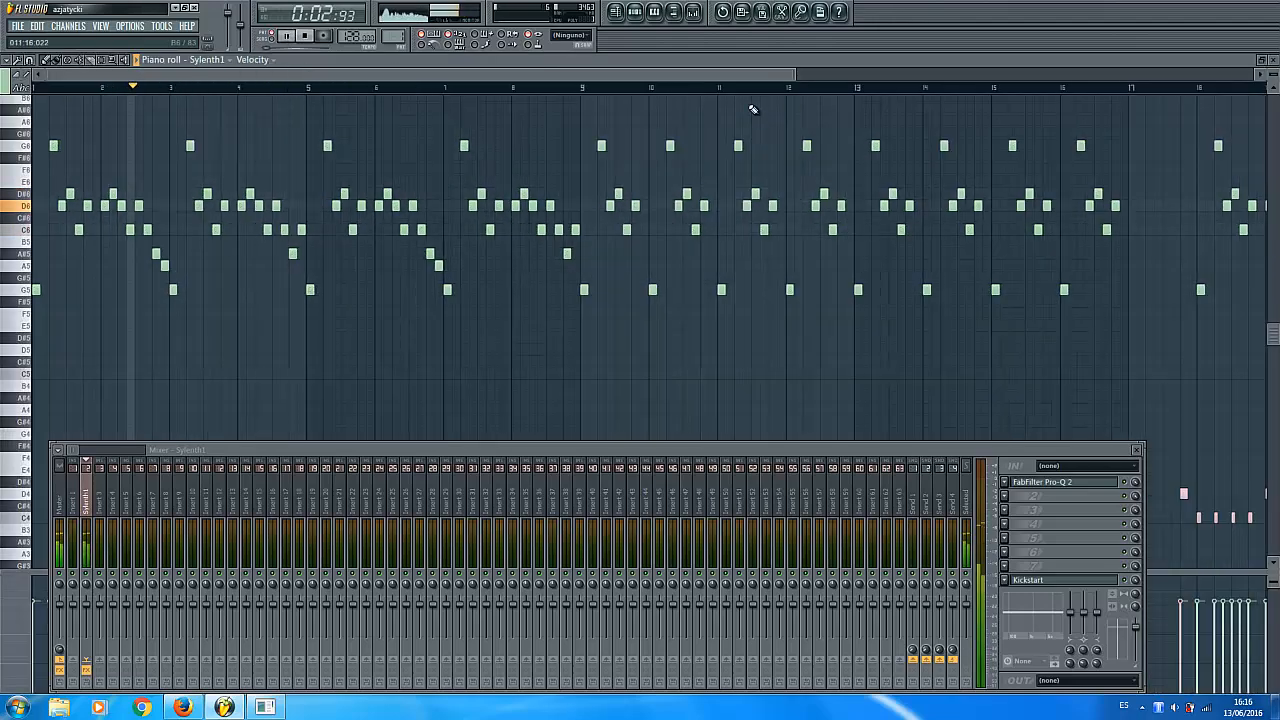
{"action": "scroll", "coordinate": [785, 92], "scroll_direction": "down", "scroll_amount": 2}
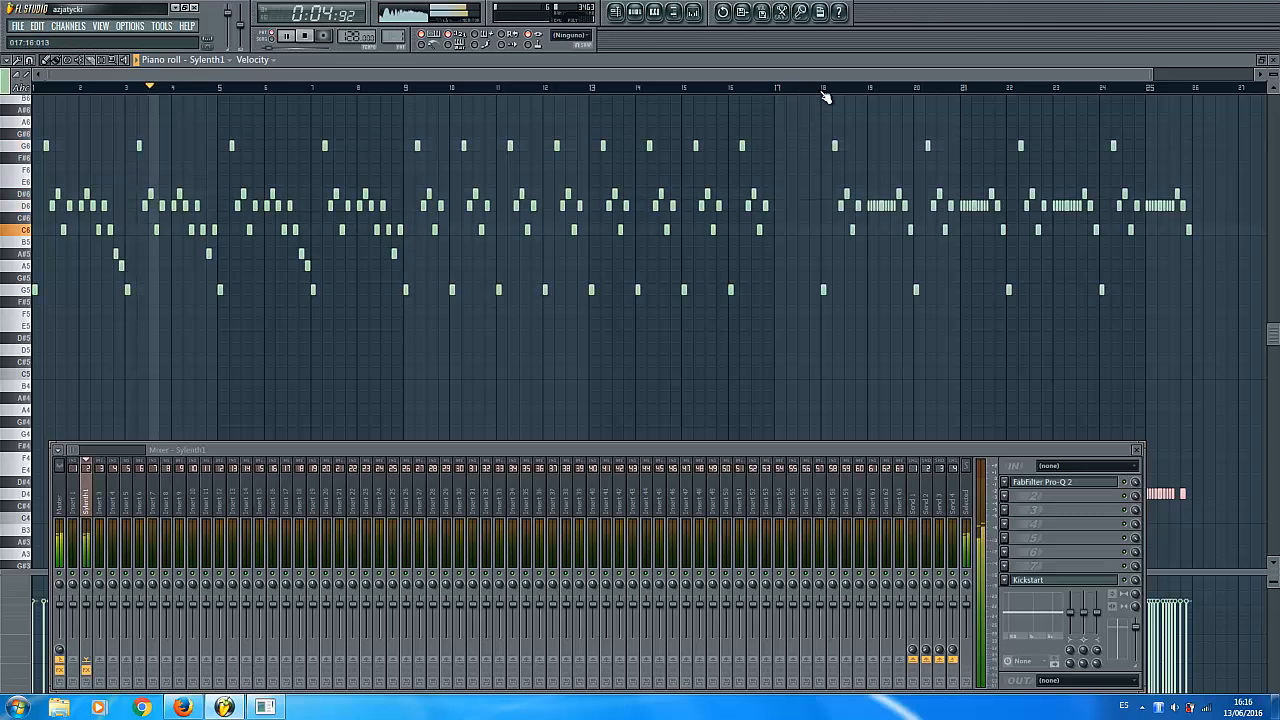
{"action": "left_click", "coordinate": [826, 89]}
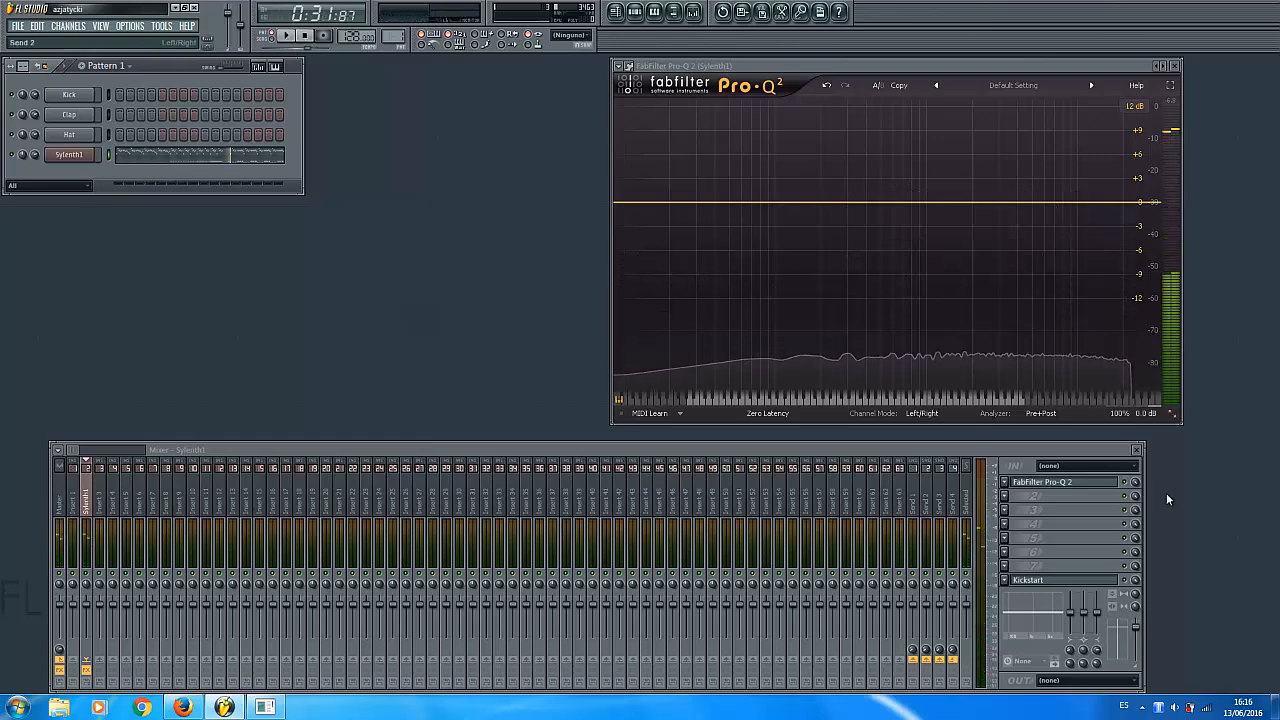
Step: Load ValhallaVintageVerb into effect slot 2 of the Sylenth1 mixer track with the Lead preset VaViRb_LD_1
{"action": "left_click", "coordinate": [1004, 496]}
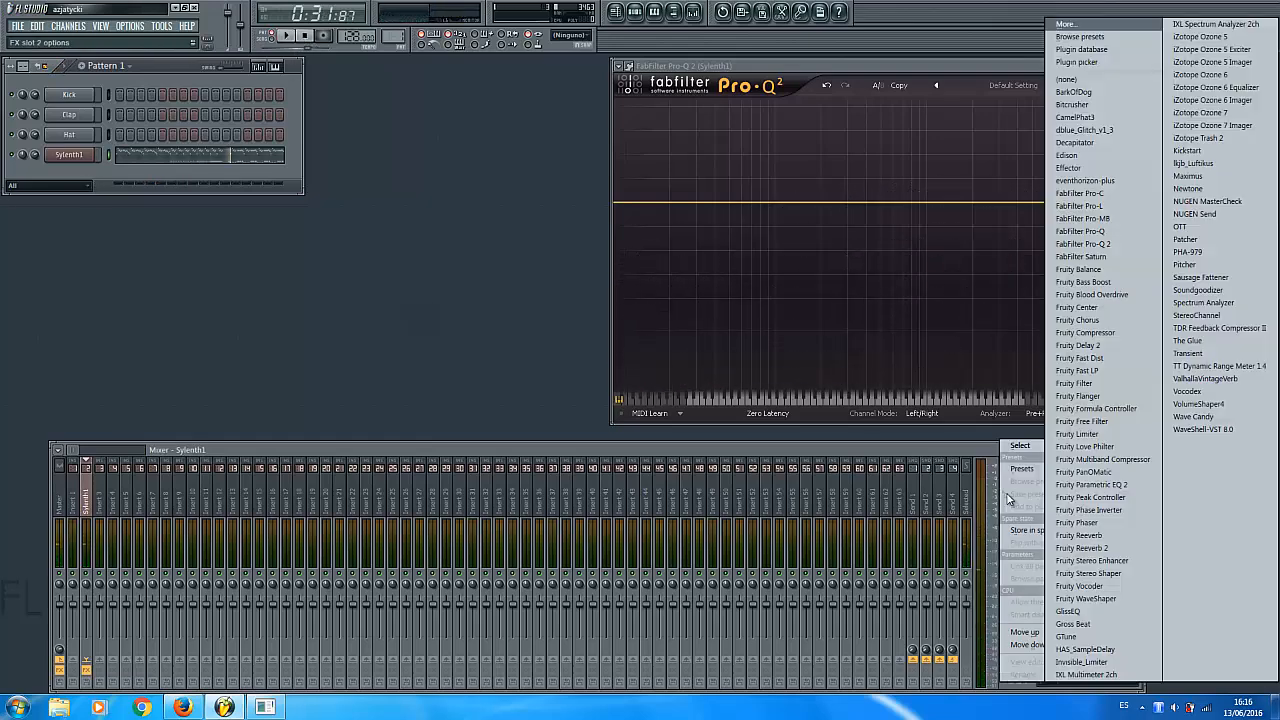
{"action": "left_click", "coordinate": [1200, 378]}
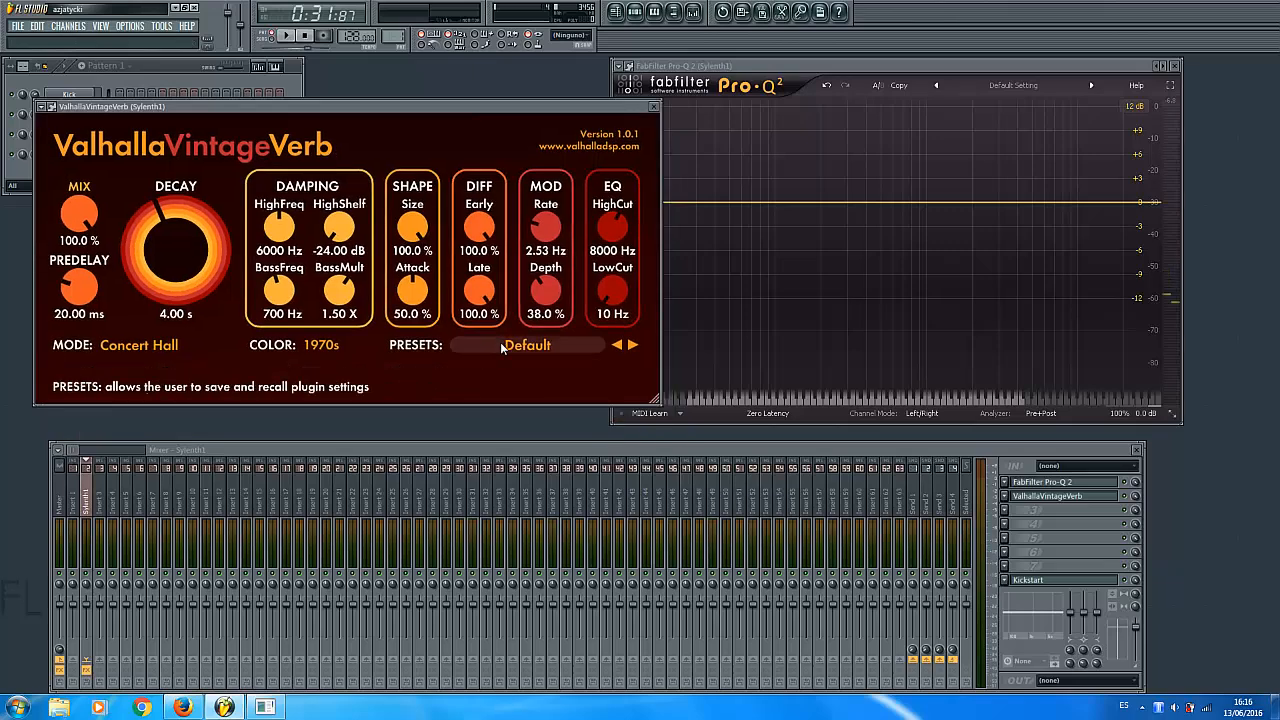
{"action": "left_click", "coordinate": [455, 350]}
{"action": "mouse_move", "coordinate": [508, 493]}
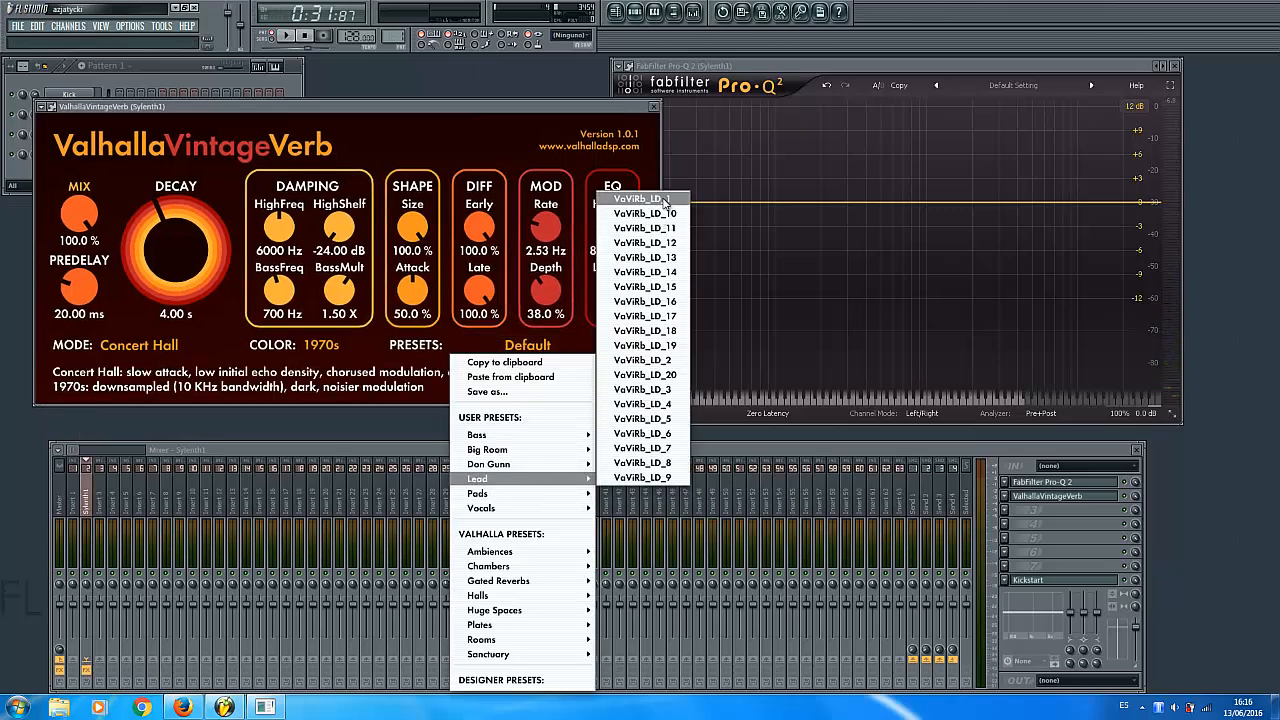
{"action": "left_click", "coordinate": [662, 199]}
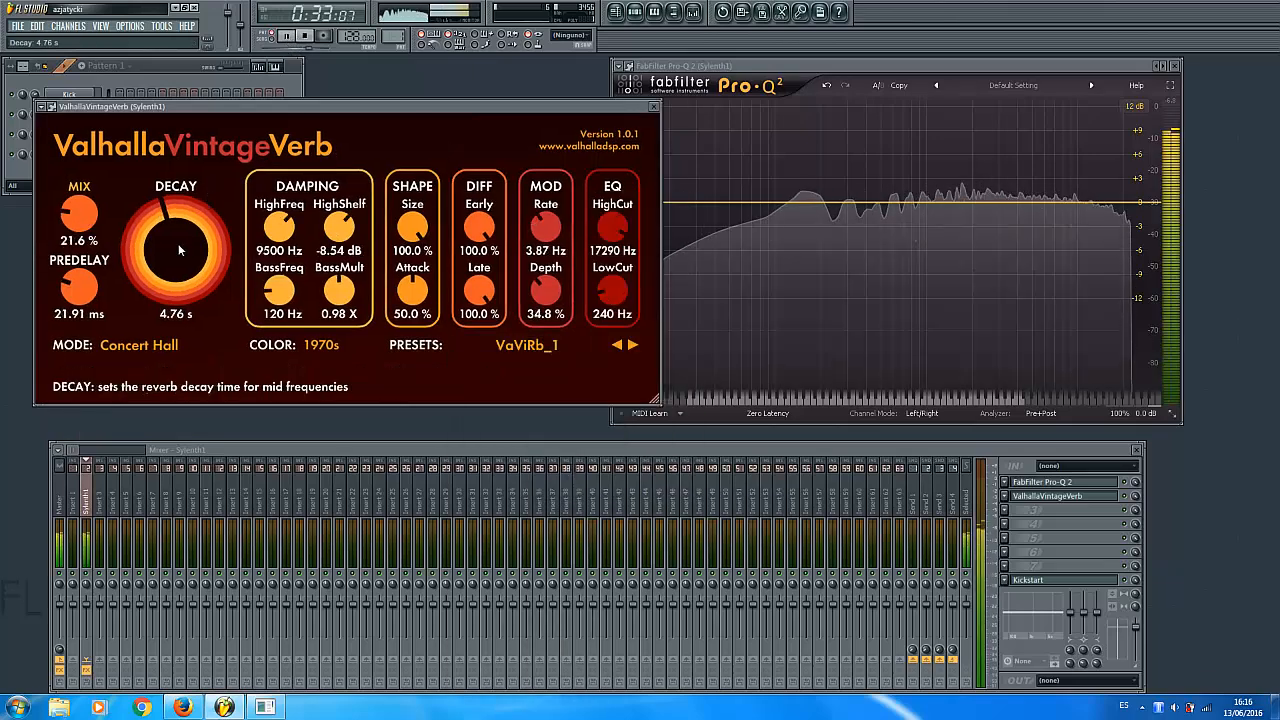
Step: Set the reverb's decay to 2.37 s, predelay to 7.95 ms, HighShelf to -24 dB, HighCut to 8220 Hz and LowCut to 460 Hz
{"action": "left_click_drag", "start_coordinate": [180, 250], "coordinate": [178, 330]}
{"action": "left_click_drag", "start_coordinate": [603, 234], "coordinate": [603, 272]}
{"action": "left_click_drag", "start_coordinate": [322, 226], "coordinate": [320, 235]}
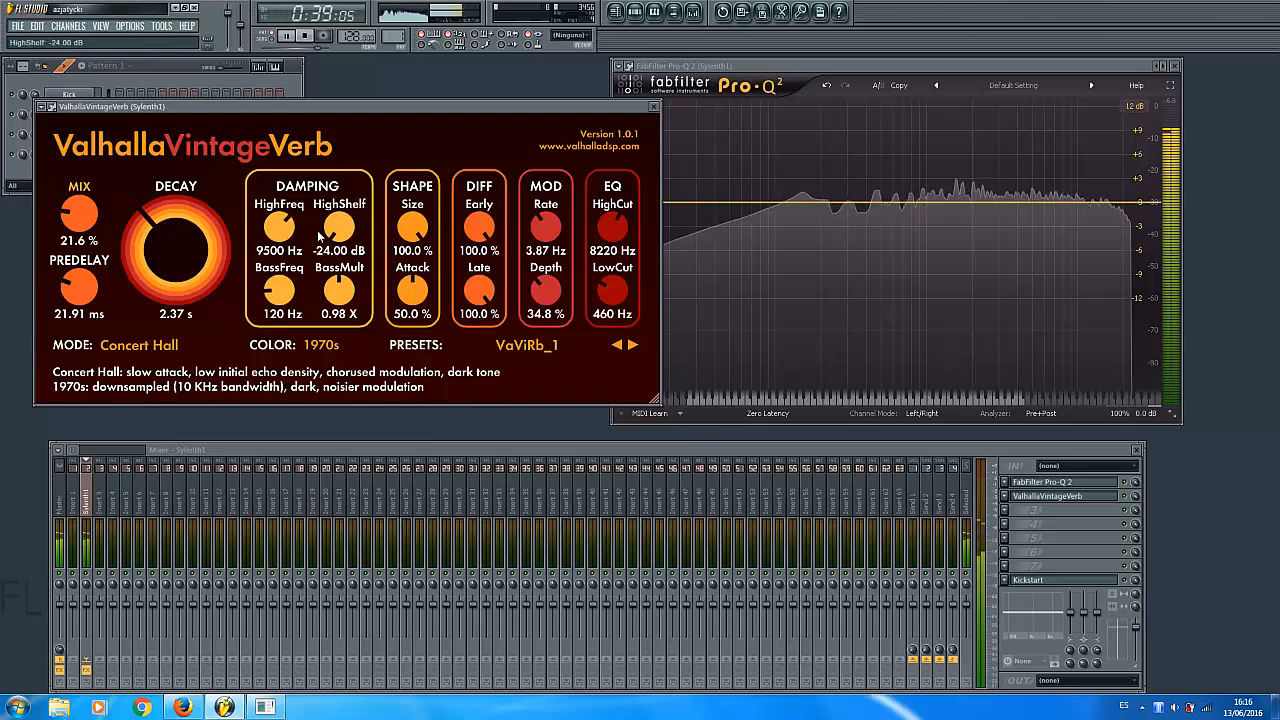
{"action": "left_click_drag", "start_coordinate": [79, 288], "coordinate": [79, 306]}
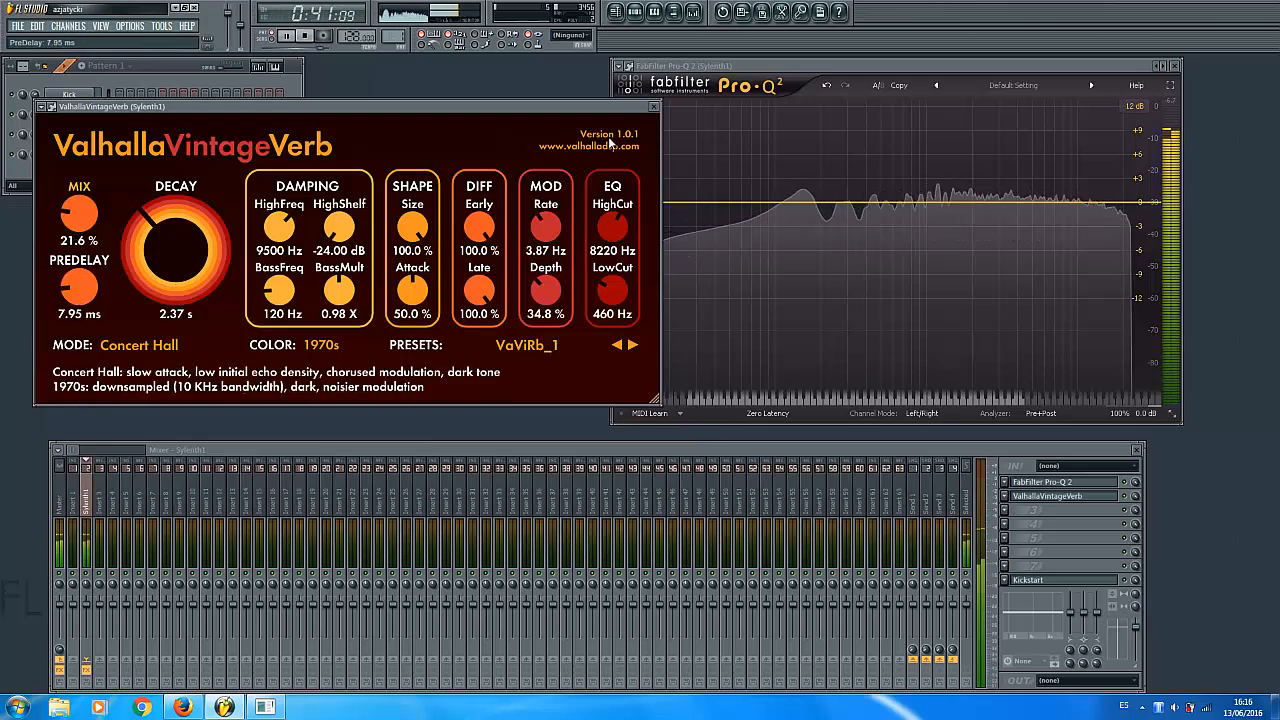
Step: Switch the reverb to Bright Hall mode with 1980s color, raise the mix to 26.4 %, and close the plugin
{"action": "left_click", "coordinate": [216, 345]}
{"action": "left_click", "coordinate": [128, 380]}
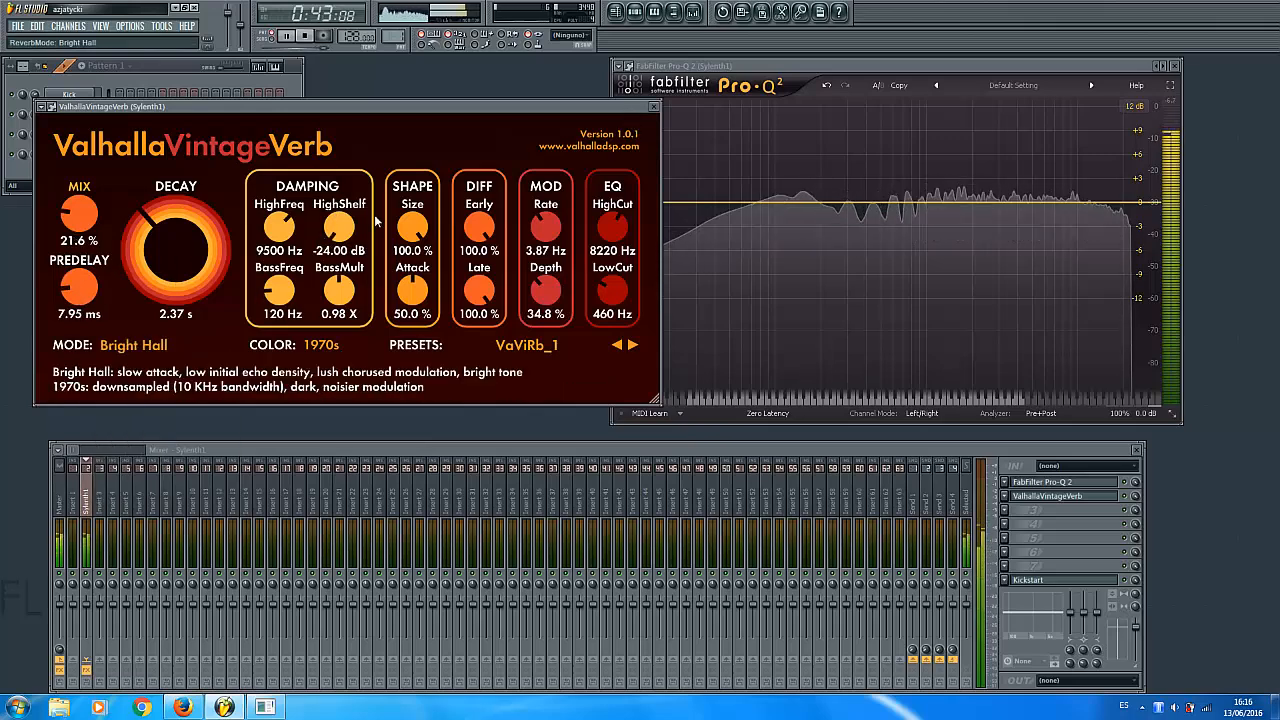
{"action": "left_click", "coordinate": [321, 345]}
{"action": "left_click", "coordinate": [330, 377]}
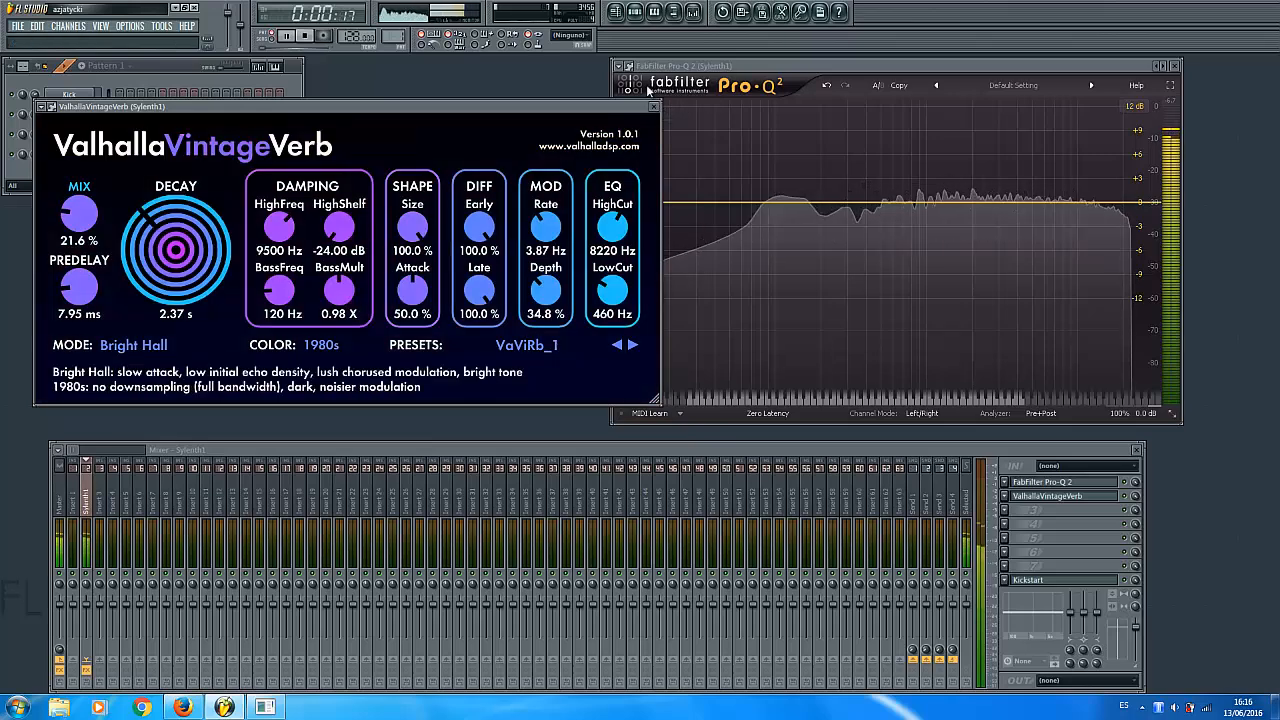
{"action": "left_click_drag", "start_coordinate": [454, 105], "coordinate": [489, 110]}
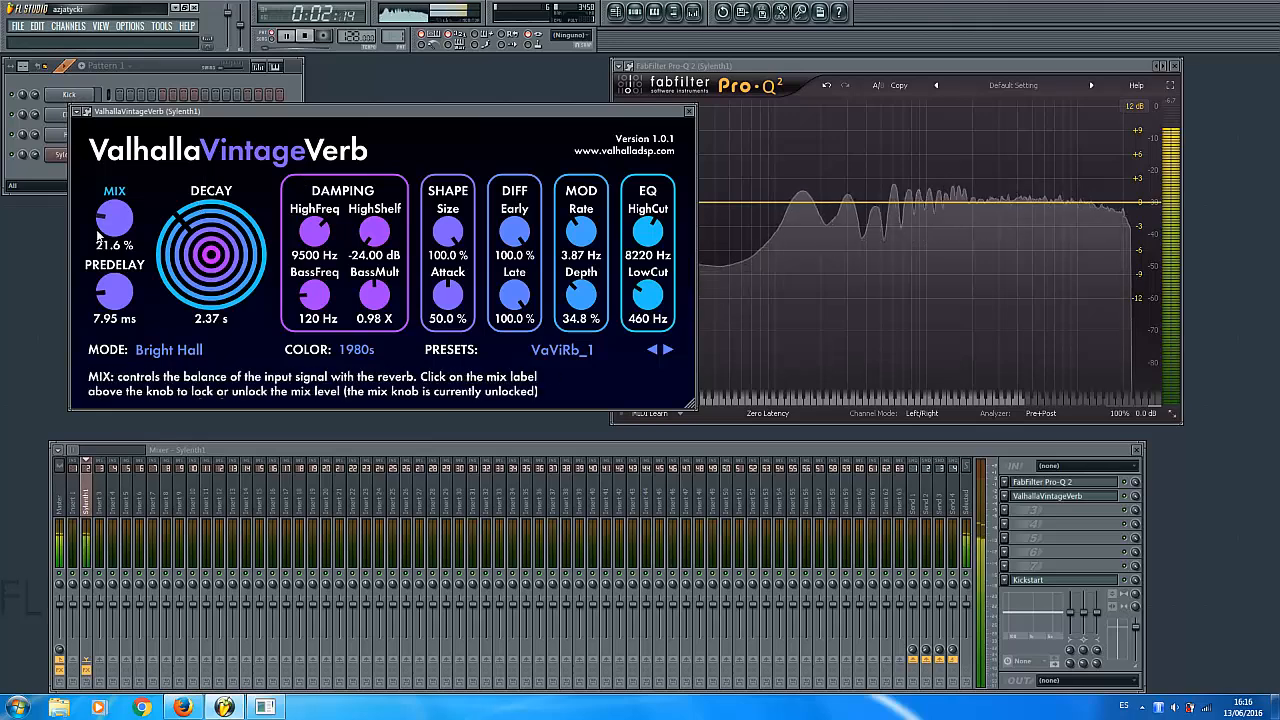
{"action": "left_click_drag", "start_coordinate": [97, 235], "coordinate": [97, 222]}
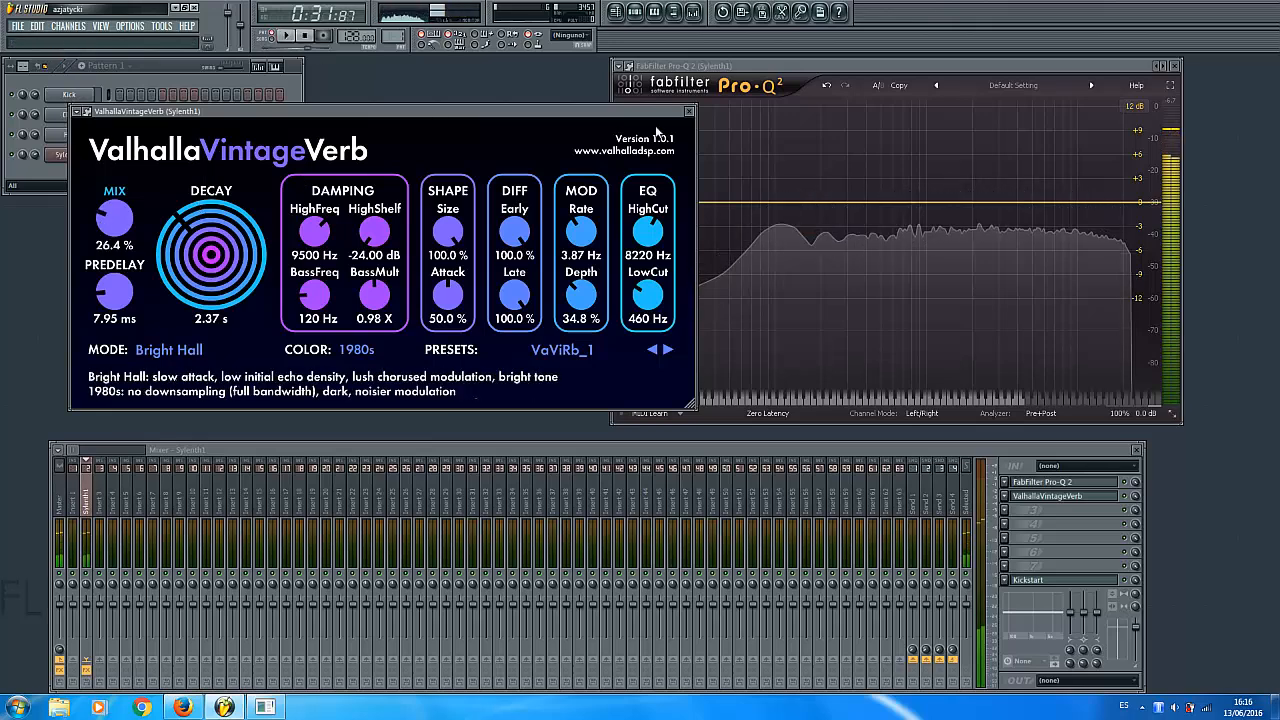
{"action": "left_click", "coordinate": [688, 111]}
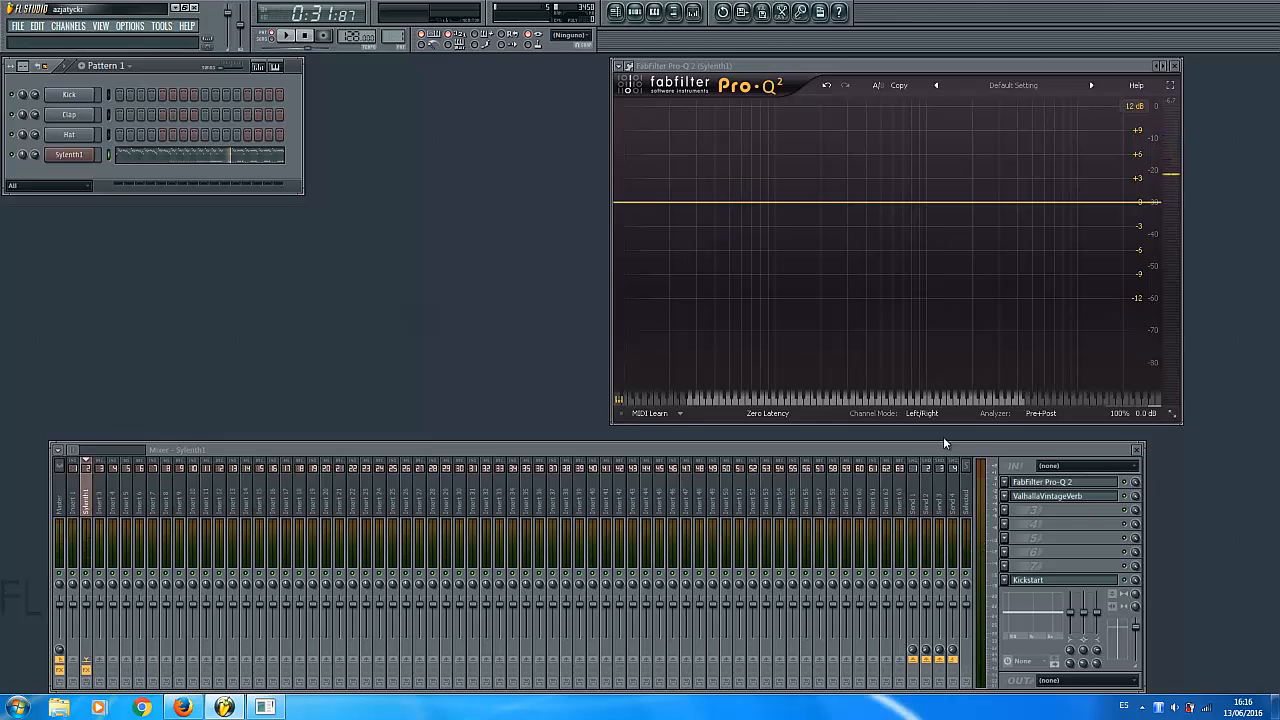
Step: Place FabFilter Pro-Q 2 after ValhallaVintageVerb in the effect chain and return to Pattern 1
{"action": "left_click_drag", "start_coordinate": [1042, 482], "coordinate": [1050, 497]}
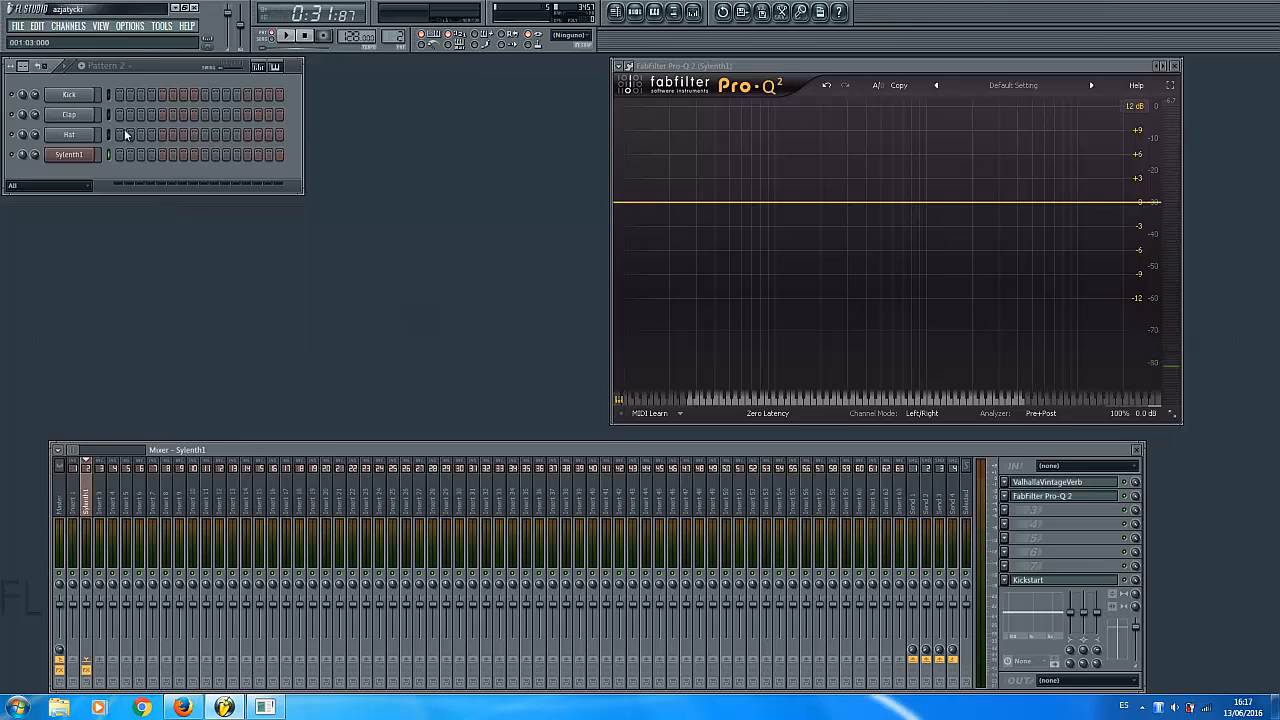
{"action": "left_click", "coordinate": [105, 66]}
{"action": "left_click", "coordinate": [110, 82]}
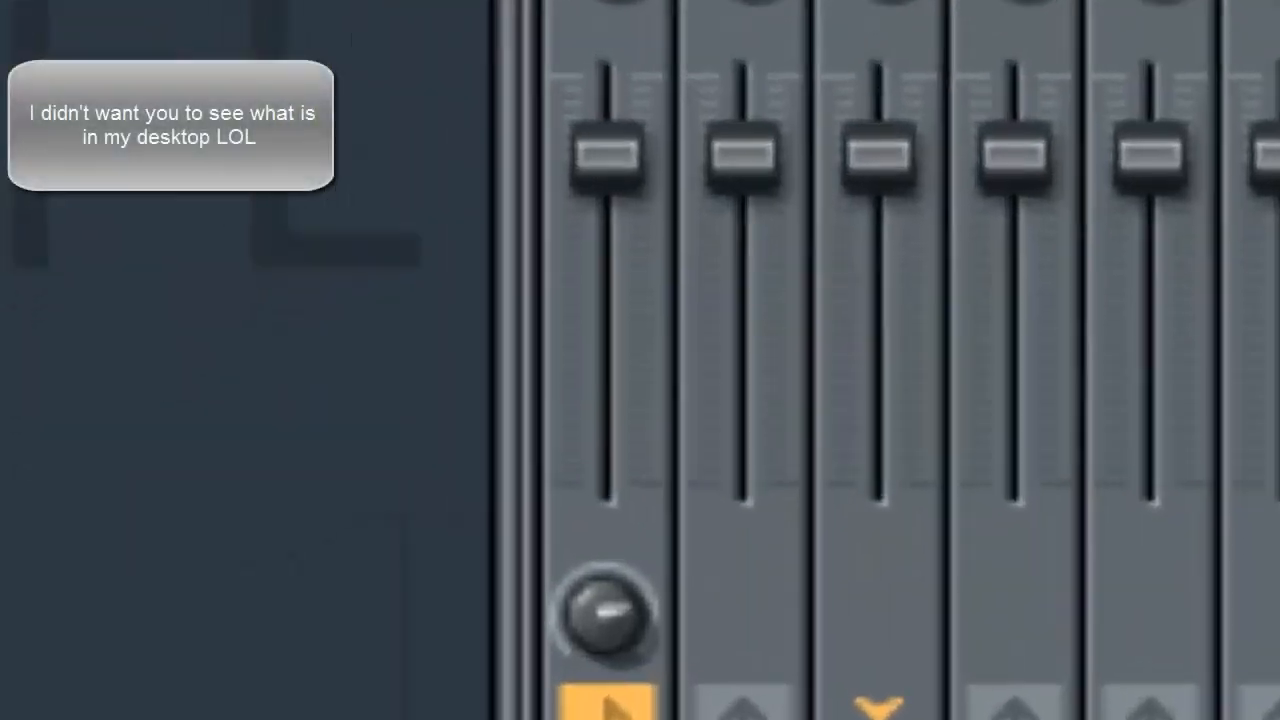
Step: Check the Camelot circle image for the melody's key, closing the image viewer when done
{"action": "left_click", "coordinate": [224, 707]}
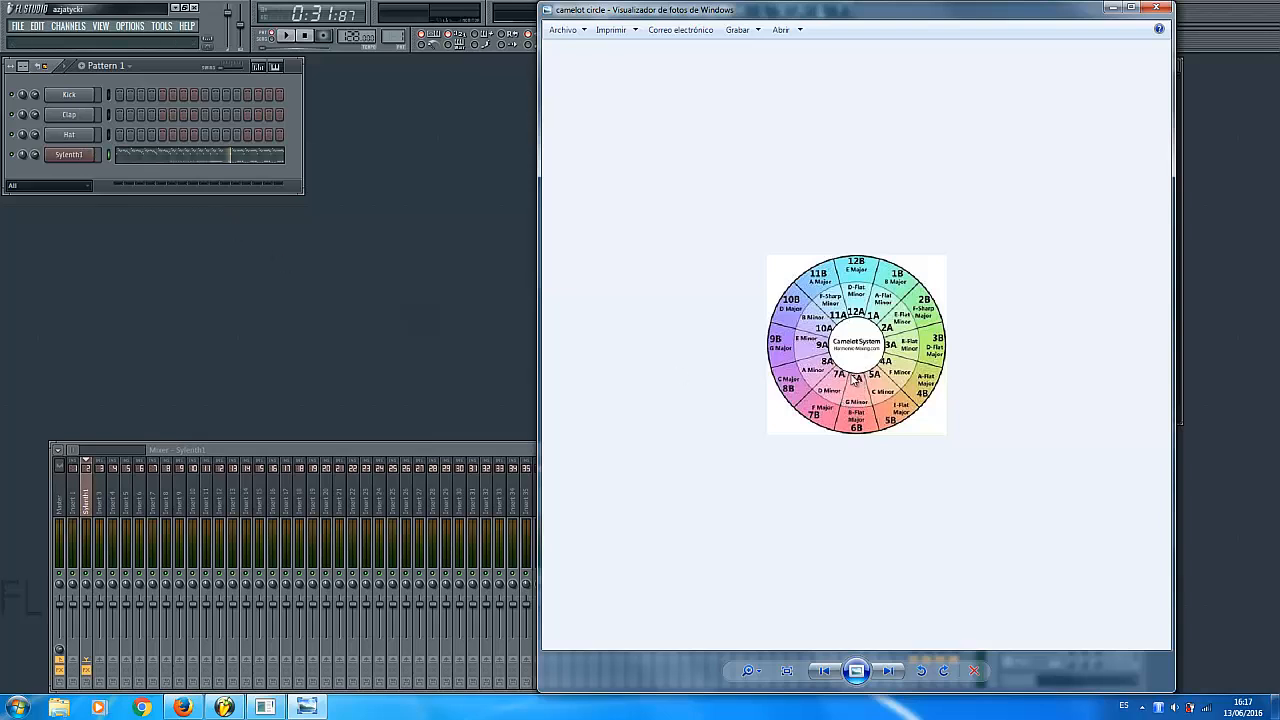
{"action": "left_click", "coordinate": [1157, 8]}
Step: Enlarge the Pro-Q 2 window, close the mixer, and reposition the equalizer so it is fully in view
{"action": "left_click", "coordinate": [840, 64]}
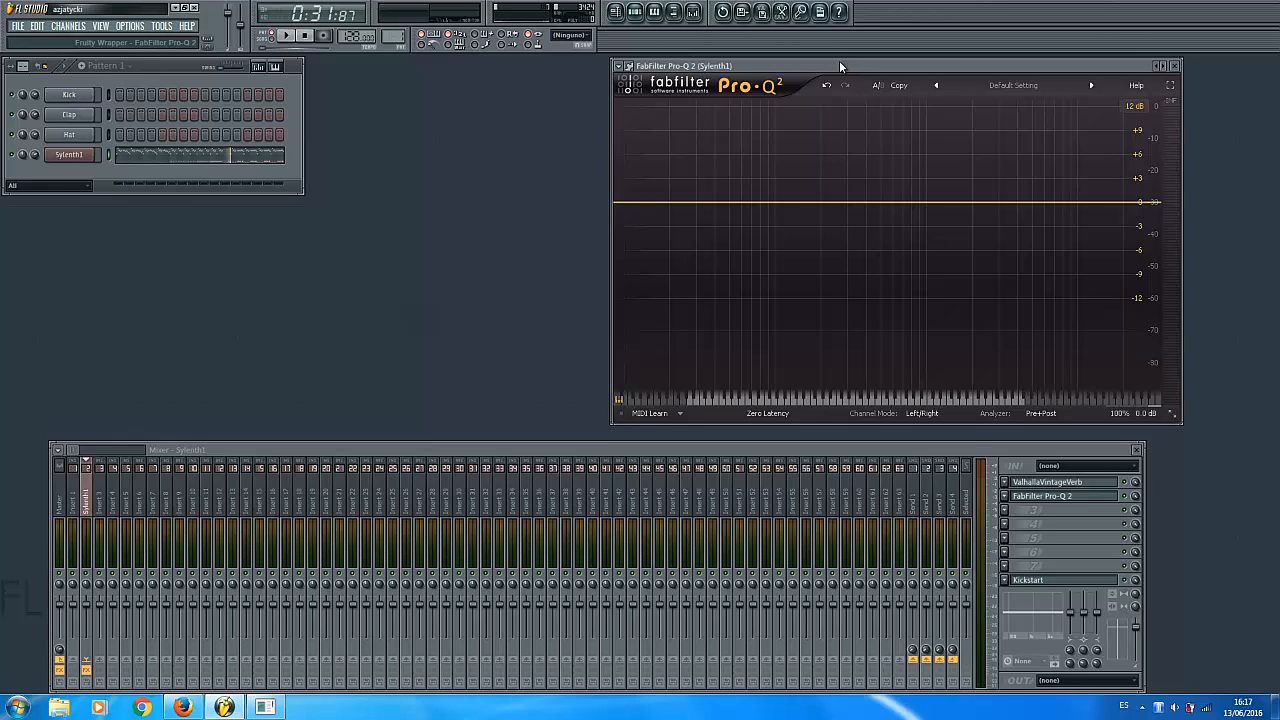
{"action": "left_click_drag", "start_coordinate": [839, 65], "coordinate": [811, 62]}
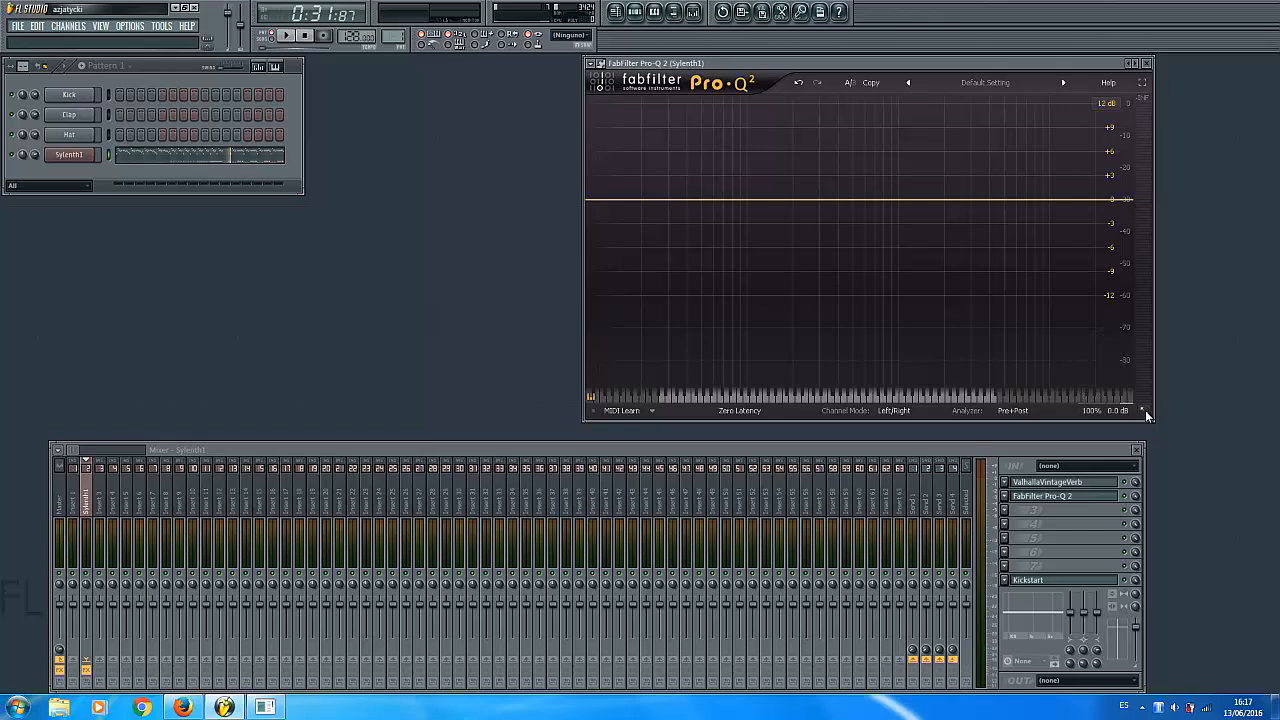
{"action": "left_click", "coordinate": [1144, 411]}
{"action": "left_click", "coordinate": [1179, 471]}
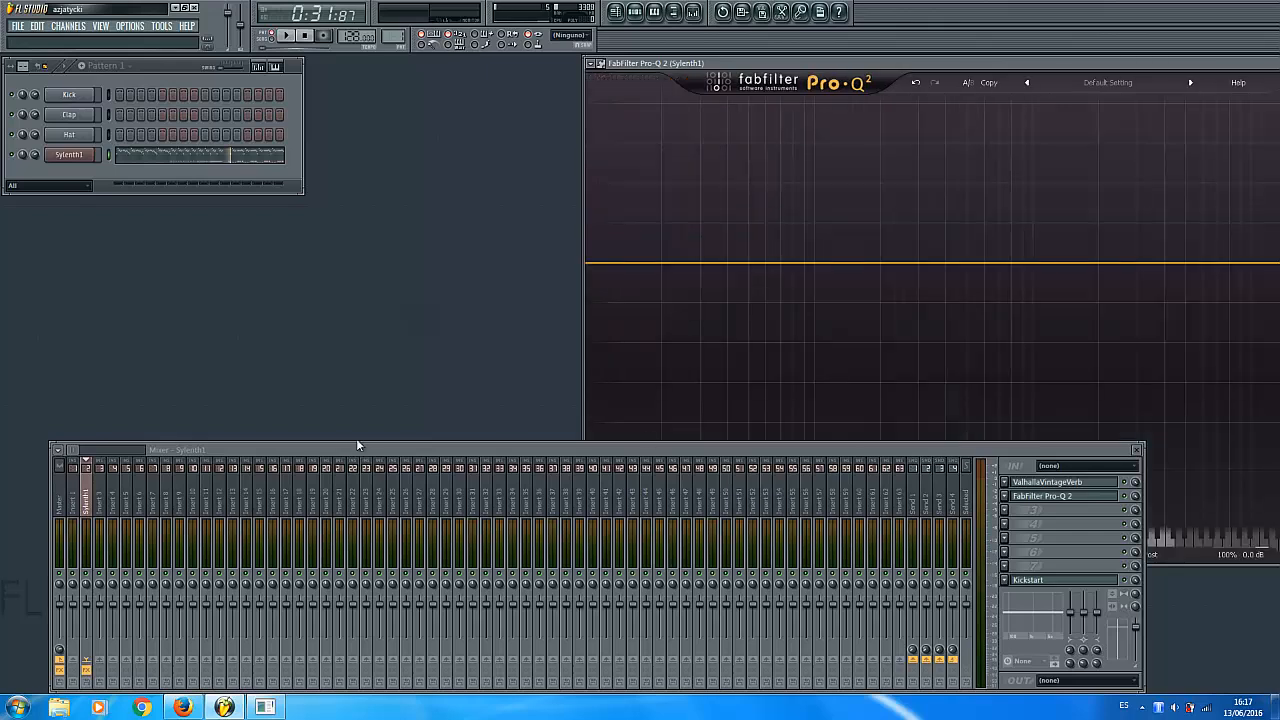
{"action": "left_click", "coordinate": [1137, 449]}
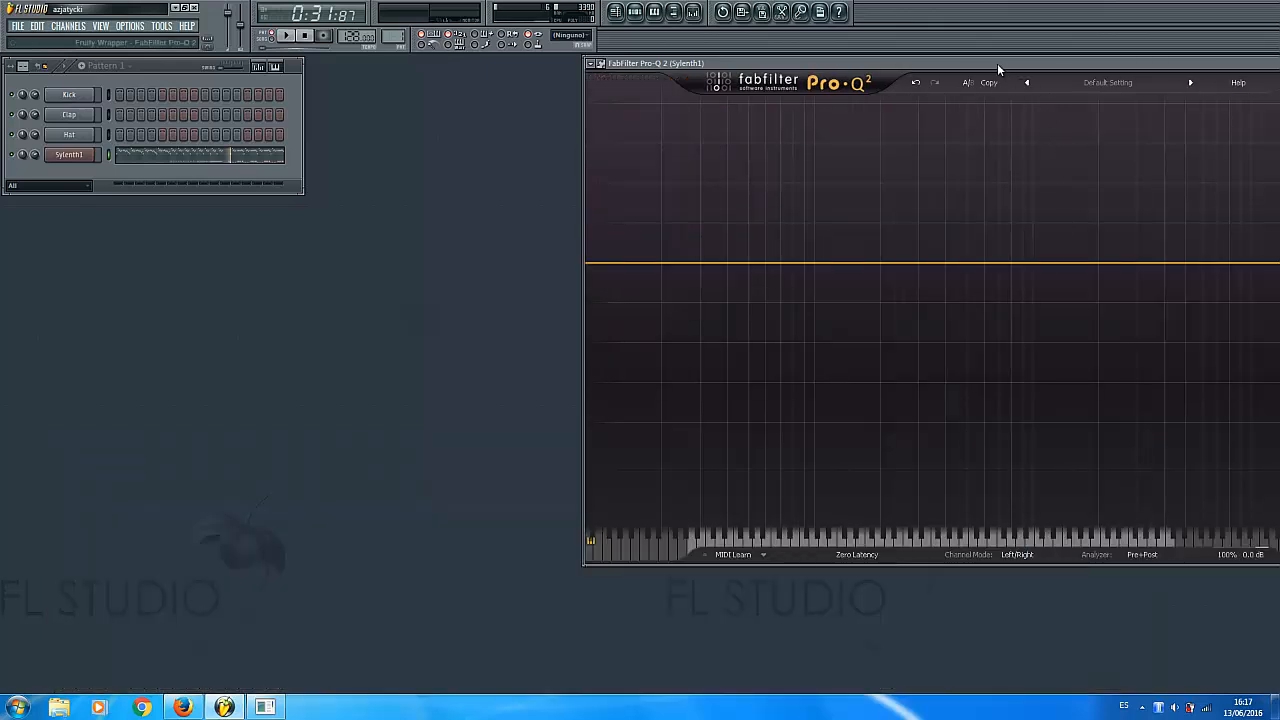
{"action": "left_click_drag", "start_coordinate": [997, 63], "coordinate": [618, 77]}
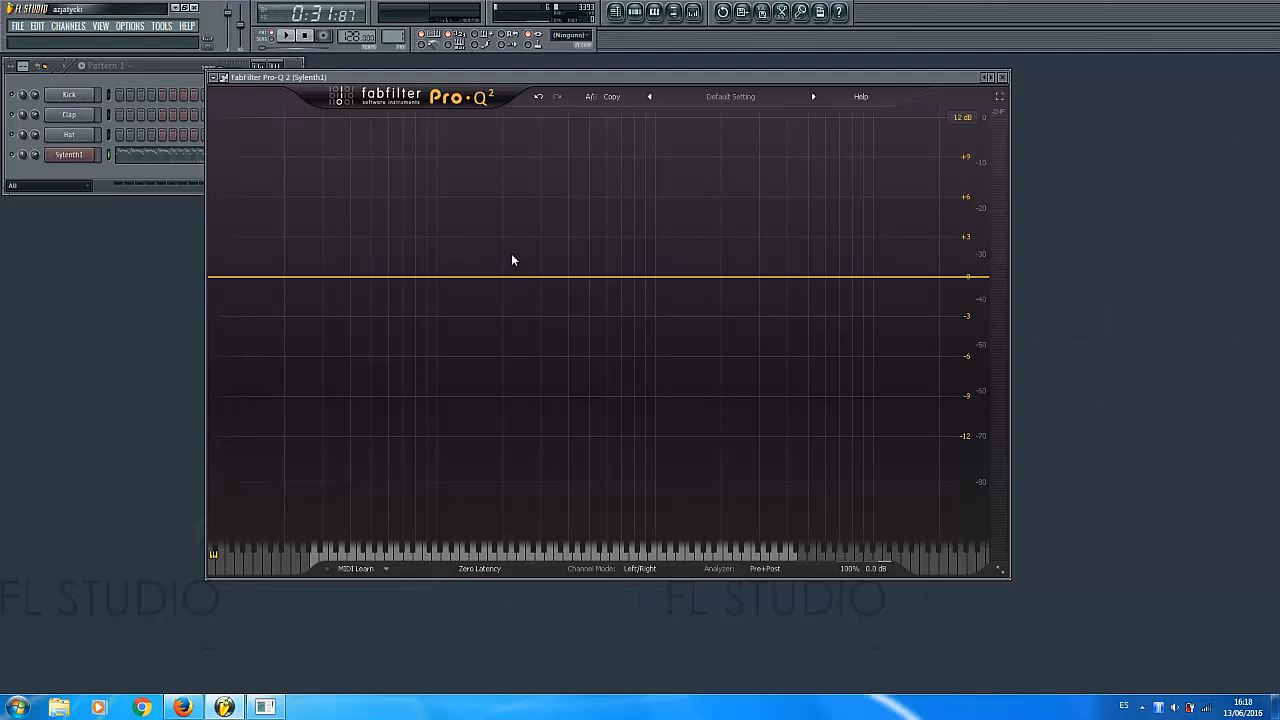
Step: Add a bell band to the equalizer, tune it to G3 (196 Hz), and set its gain to about 0 dB
{"action": "left_click_drag", "start_coordinate": [465, 279], "coordinate": [446, 243]}
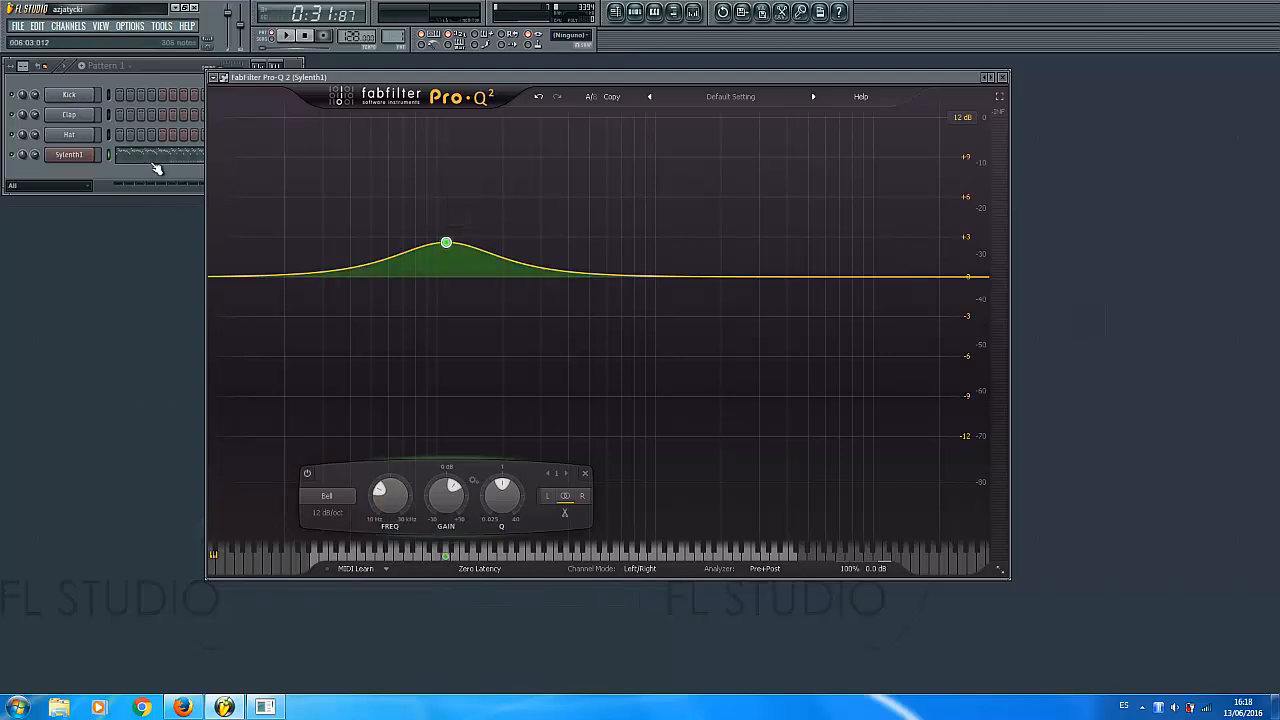
{"action": "left_click_drag", "start_coordinate": [447, 559], "coordinate": [502, 556]}
{"action": "left_click_drag", "start_coordinate": [500, 495], "coordinate": [483, 527]}
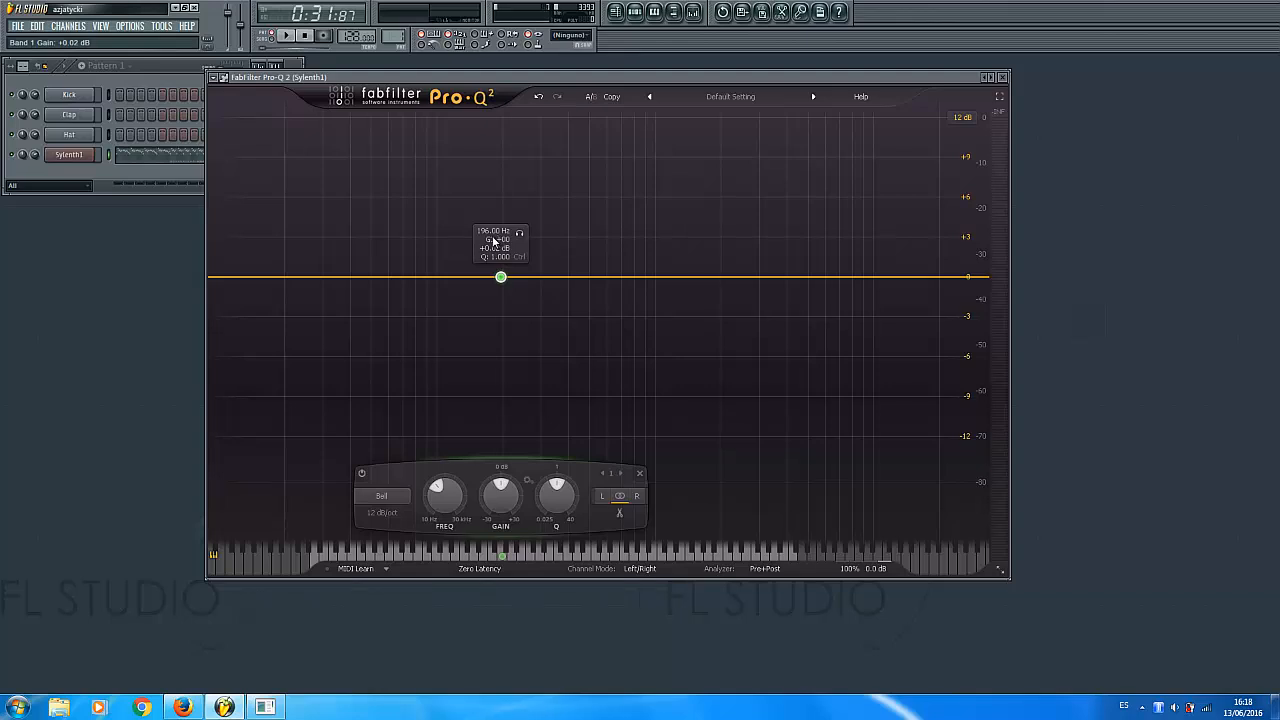
Step: In the Kick channel's piano roll, stamp a seven-note scale from G4 at bar 1: G4, A4, A#4, C5, D5, D#5, F#5
{"action": "right_click", "coordinate": [82, 94]}
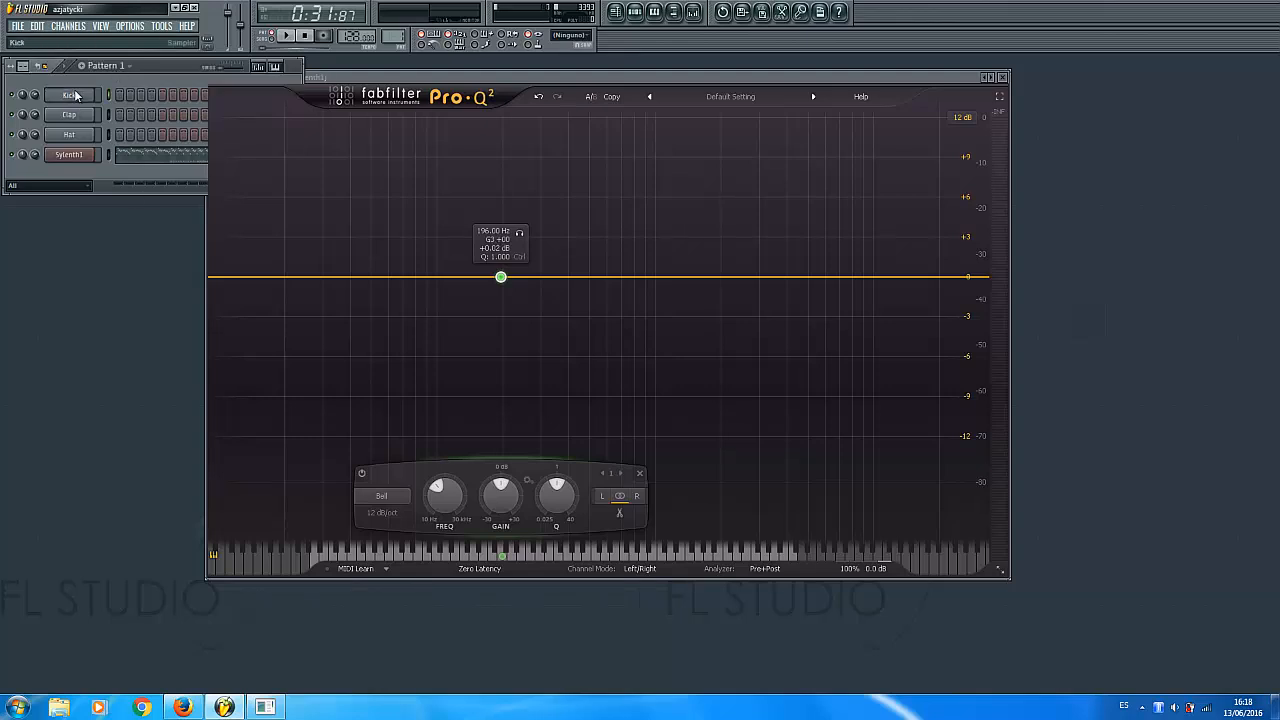
{"action": "left_click", "coordinate": [120, 100]}
{"action": "left_click", "coordinate": [20, 60]}
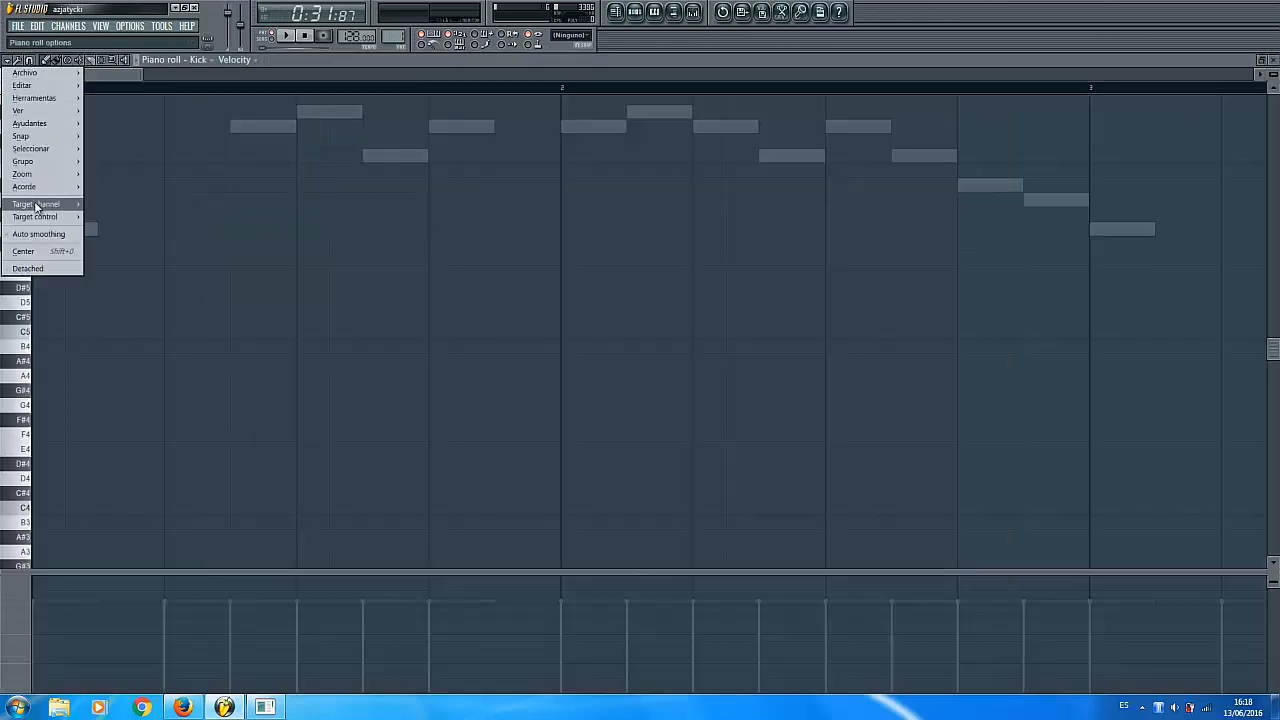
{"action": "mouse_move", "coordinate": [40, 186]}
{"action": "left_click", "coordinate": [215, 252]}
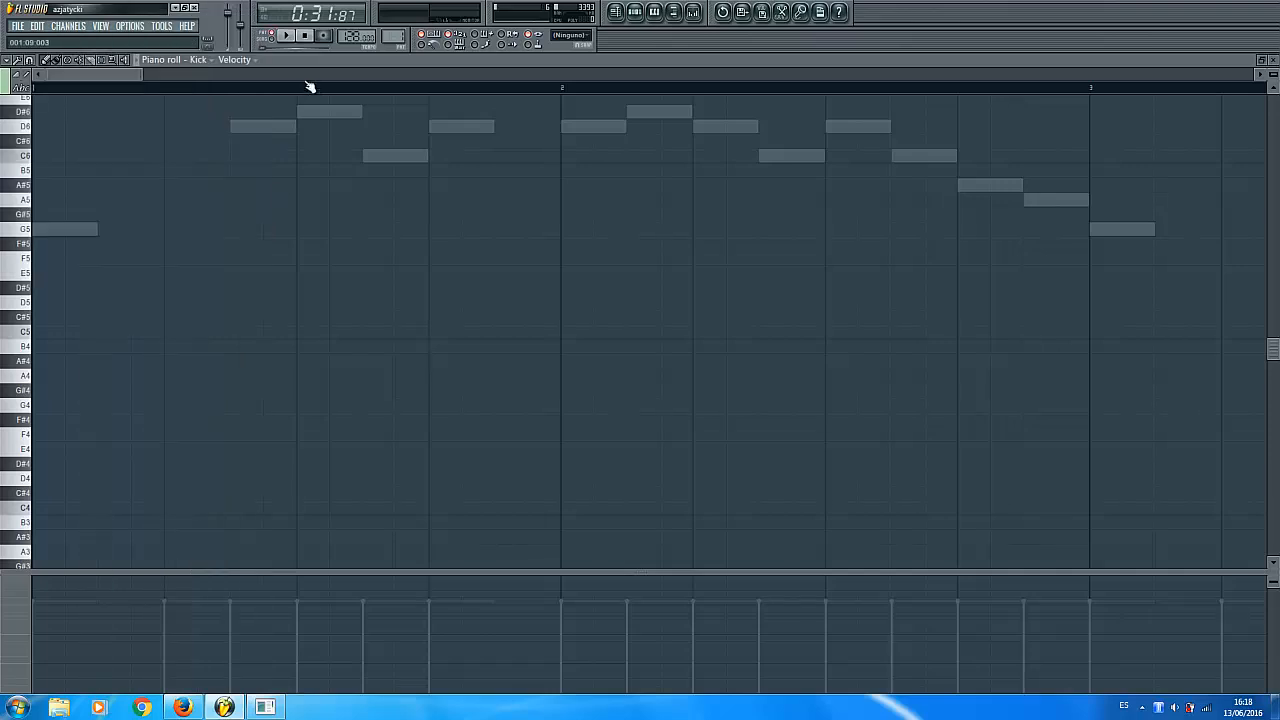
{"action": "scroll", "coordinate": [308, 86], "scroll_direction": "down", "scroll_amount": 3}
{"action": "left_click", "coordinate": [40, 405]}
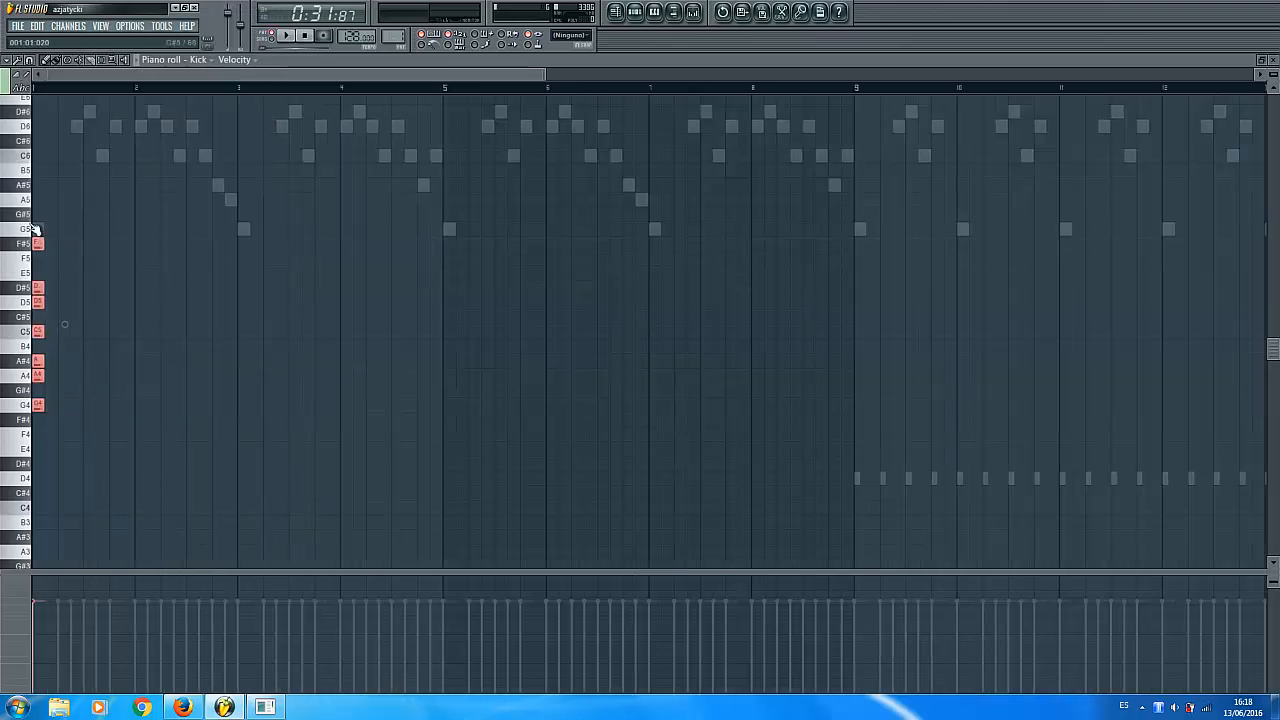
Step: Stamp the same scale one octave higher from G5 and close the Kick piano roll
{"action": "scroll", "coordinate": [44, 92], "scroll_direction": "up", "scroll_amount": 5}
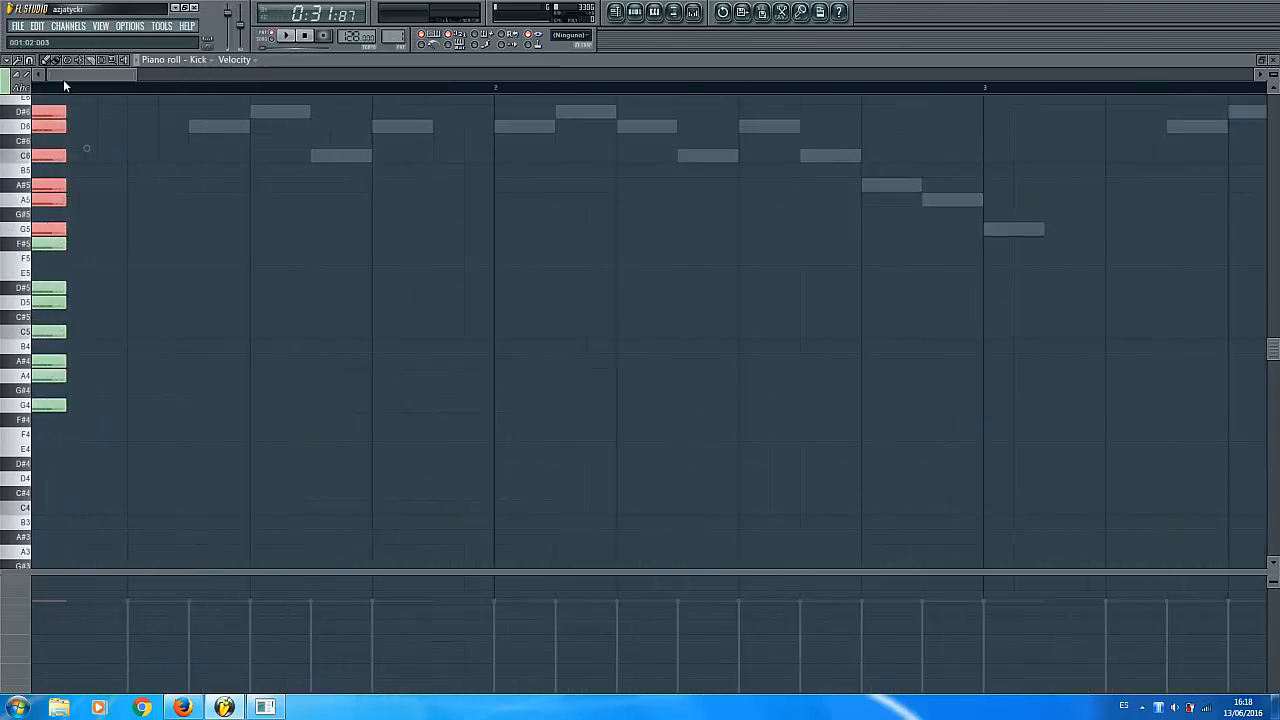
{"action": "left_click", "coordinate": [18, 260]}
{"action": "left_click", "coordinate": [1261, 60]}
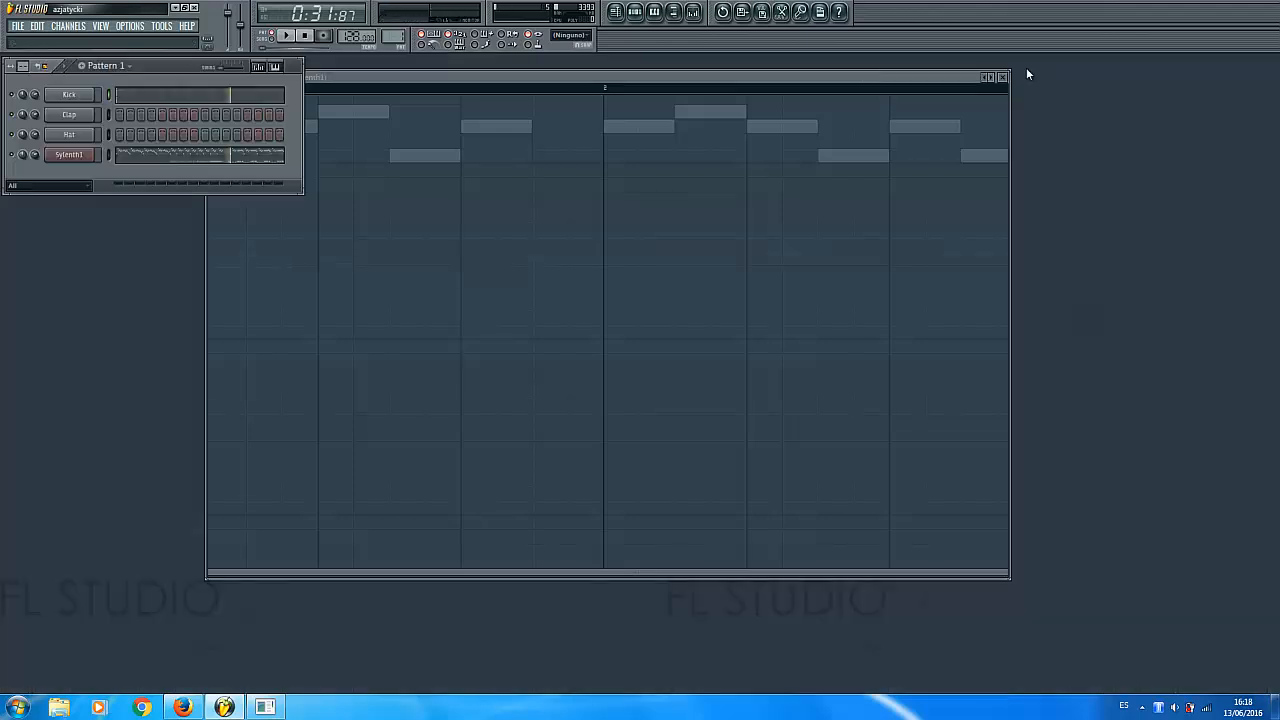
Step: Bring the Sylenth1 equalizer back into view, start pattern playback, and move the equalizer slightly aside
{"action": "left_click", "coordinate": [1002, 77]}
{"action": "left_click", "coordinate": [524, 77]}
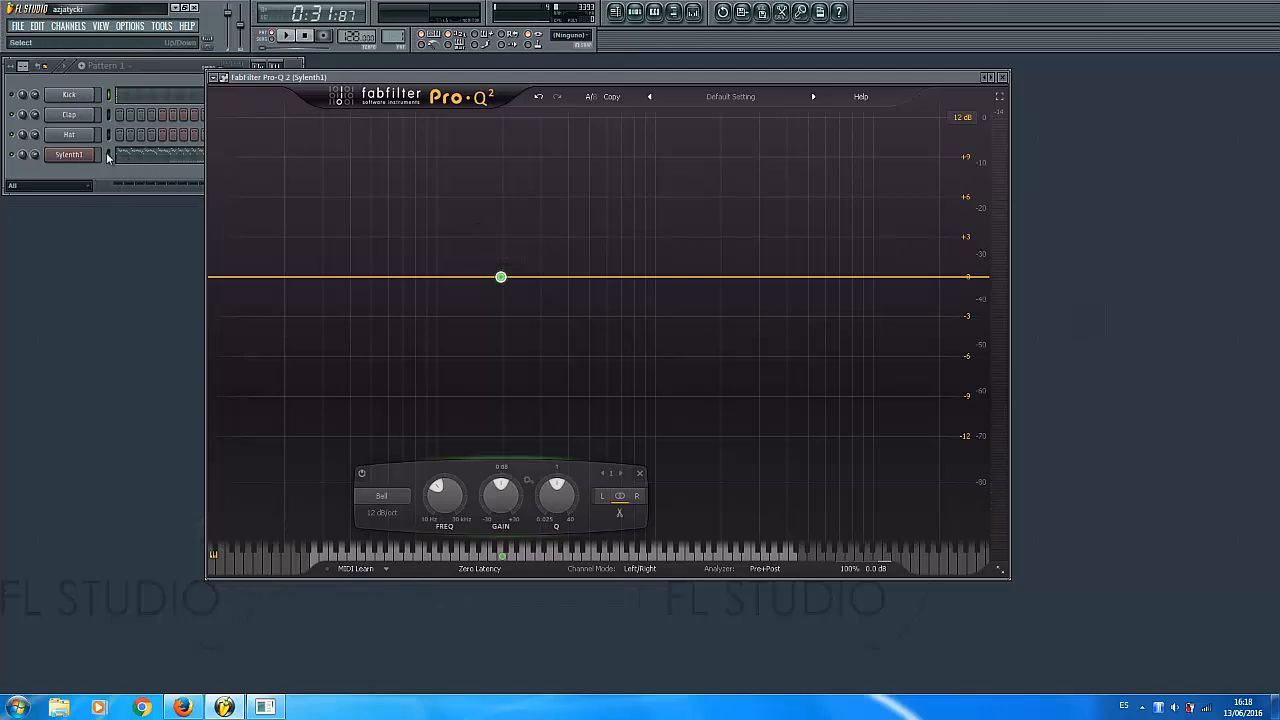
{"action": "left_click", "coordinate": [257, 68]}
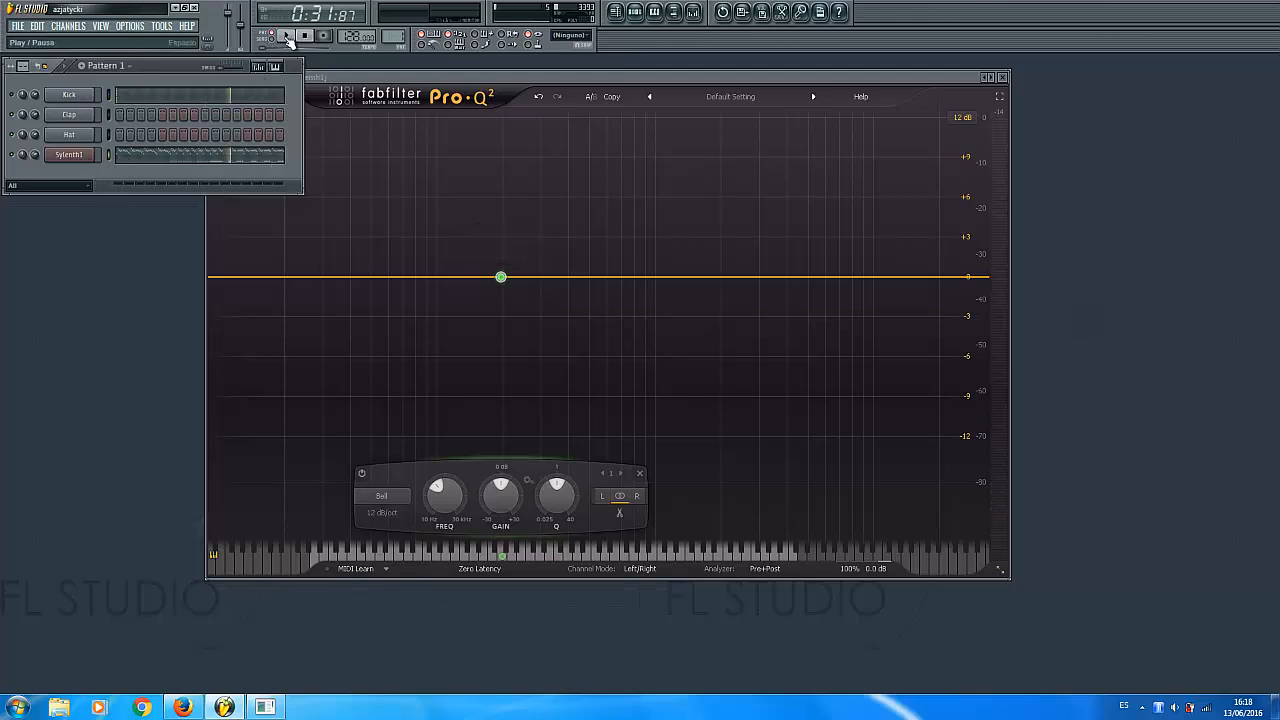
{"action": "left_click", "coordinate": [288, 38]}
{"action": "left_click_drag", "start_coordinate": [437, 77], "coordinate": [469, 81]}
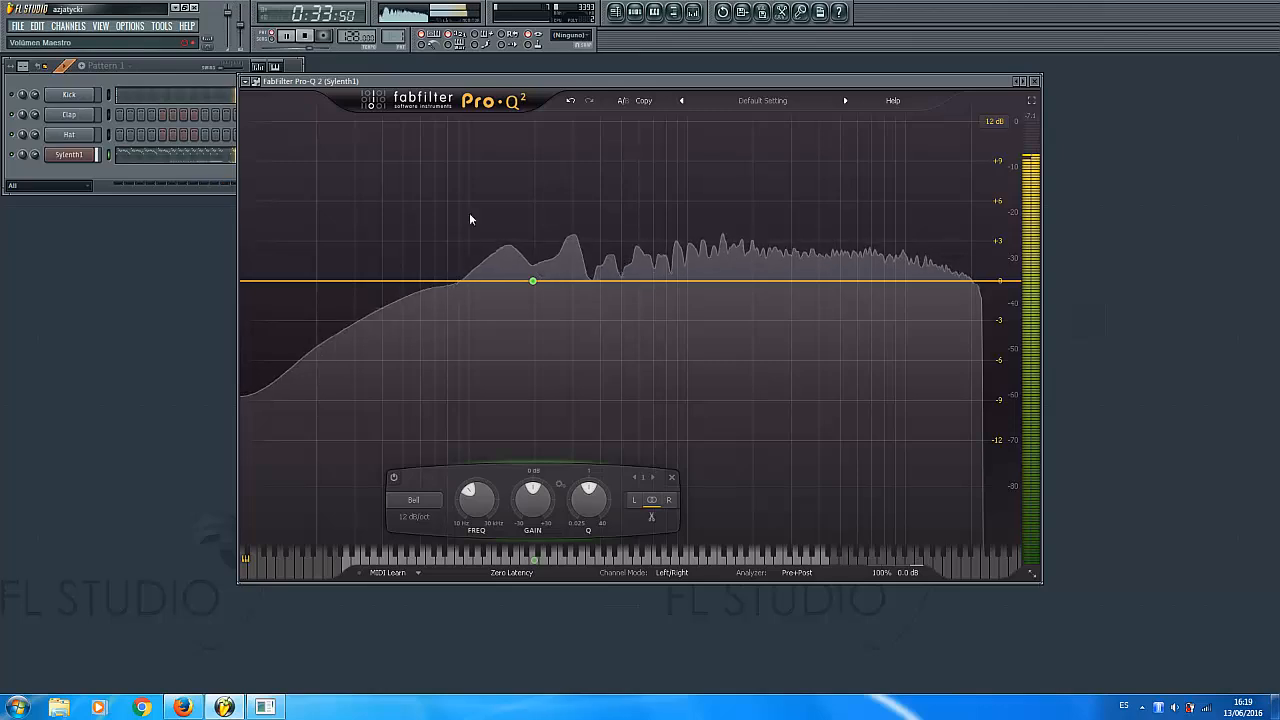
Step: Change the equalizer's existing band from Bell to Low Cut and tune it to G2 (98 Hz)
{"action": "left_click", "coordinate": [414, 501]}
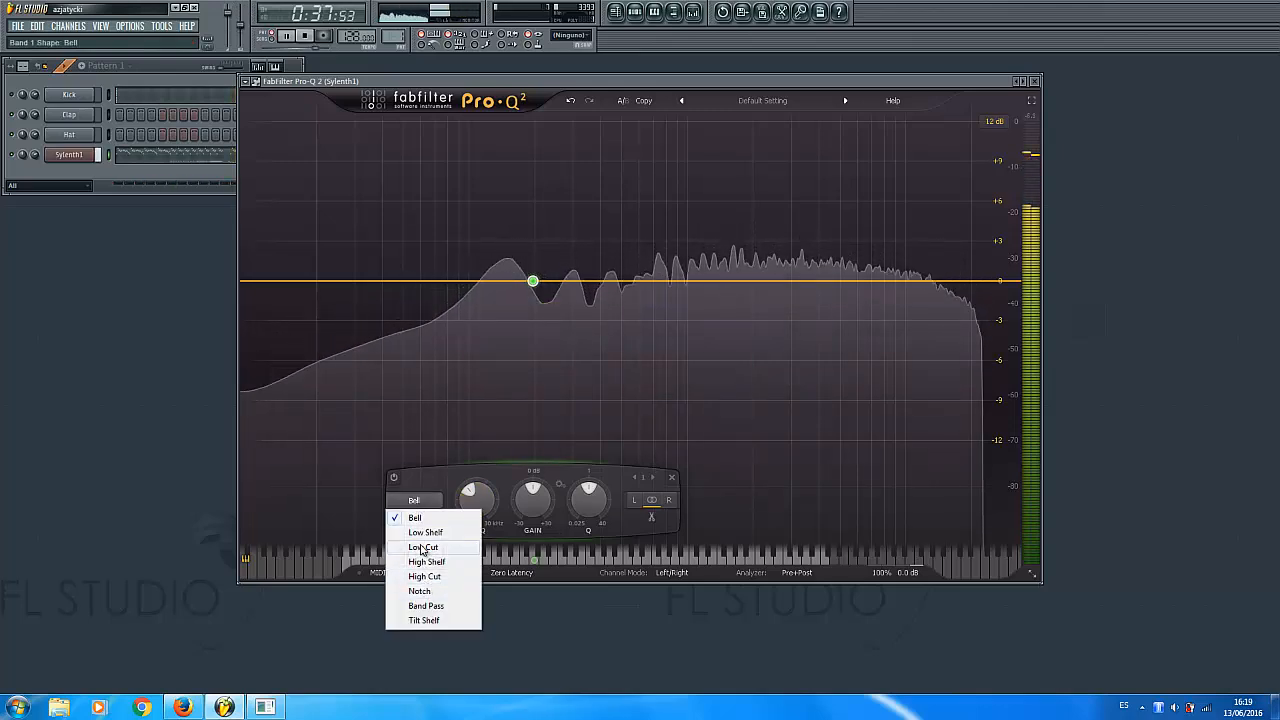
{"action": "left_click", "coordinate": [422, 548]}
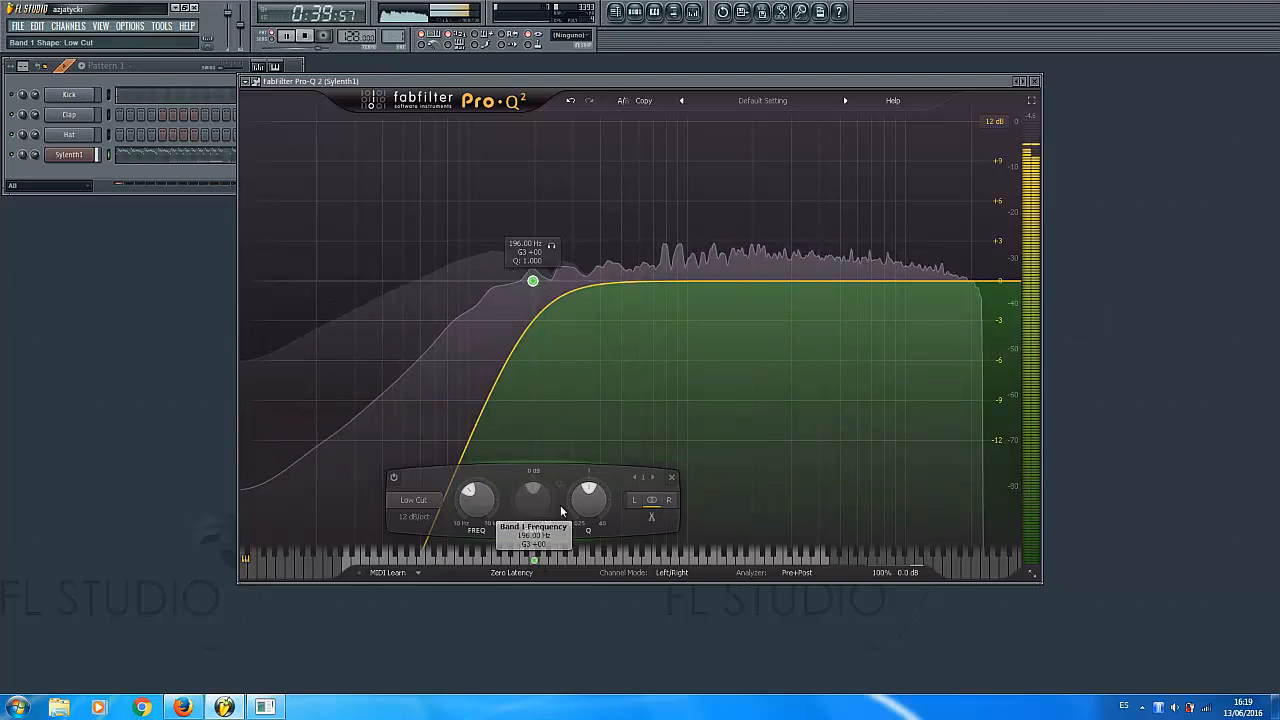
{"action": "left_click_drag", "start_coordinate": [534, 558], "coordinate": [467, 562]}
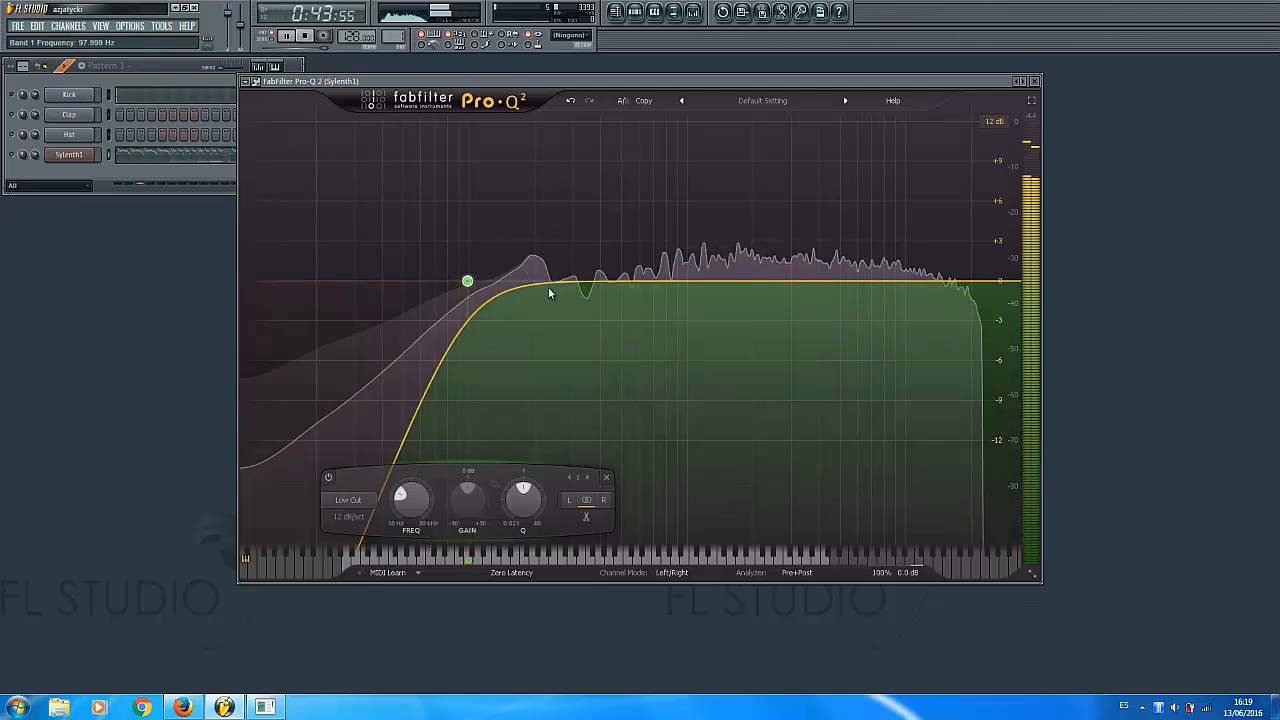
Step: Add a second bell band, tune it to G3 (196 Hz), and set its gain to -1.50 dB
{"action": "left_click", "coordinate": [549, 294]}
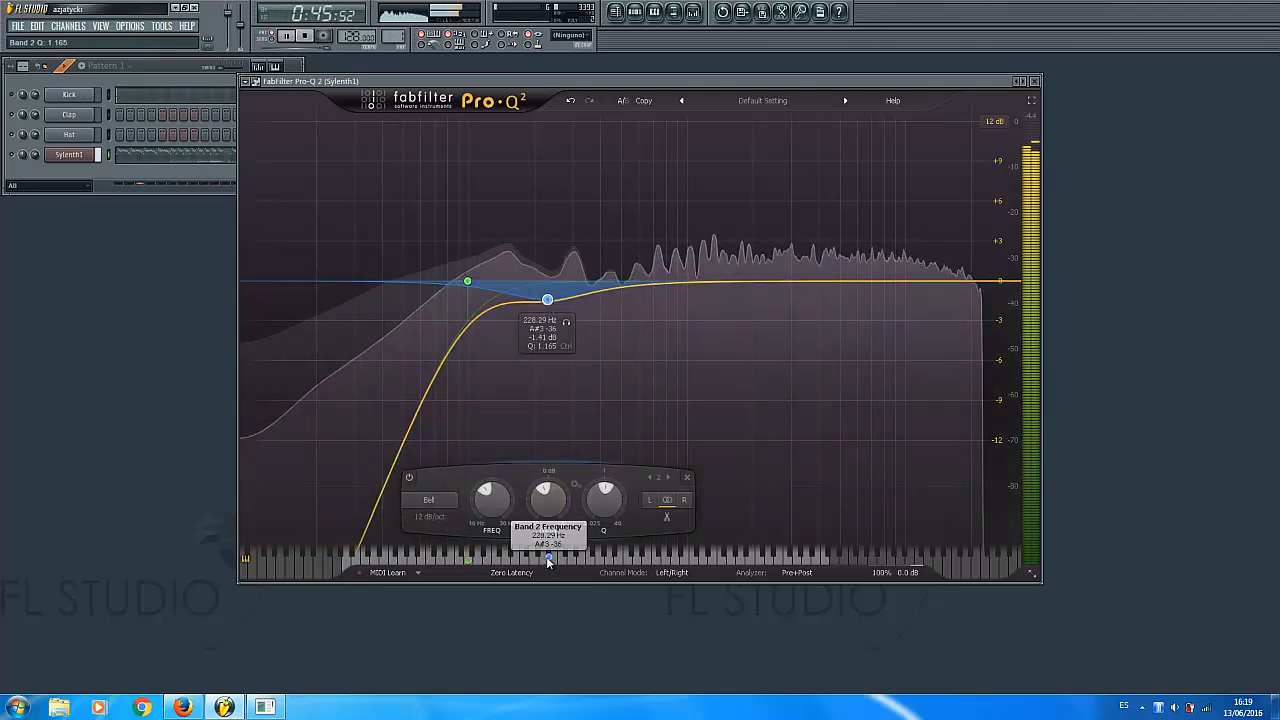
{"action": "left_click_drag", "start_coordinate": [548, 560], "coordinate": [533, 560]}
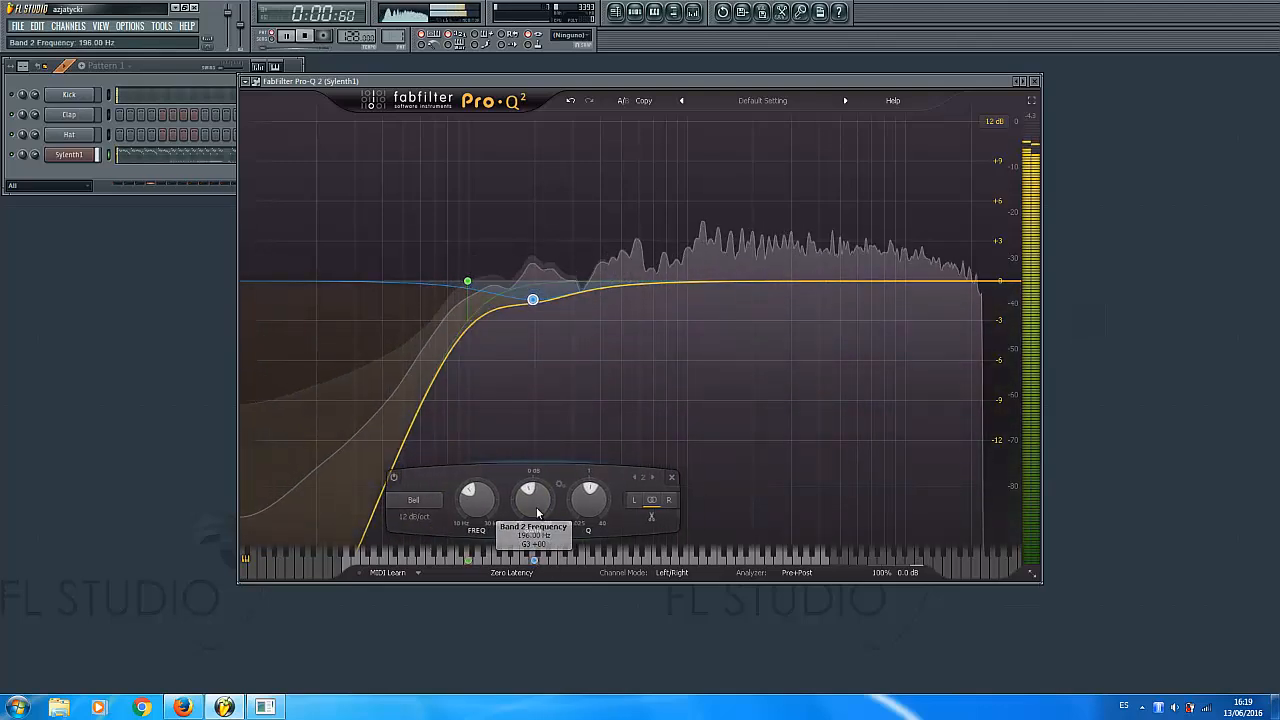
{"action": "left_click_drag", "start_coordinate": [537, 513], "coordinate": [537, 516]}
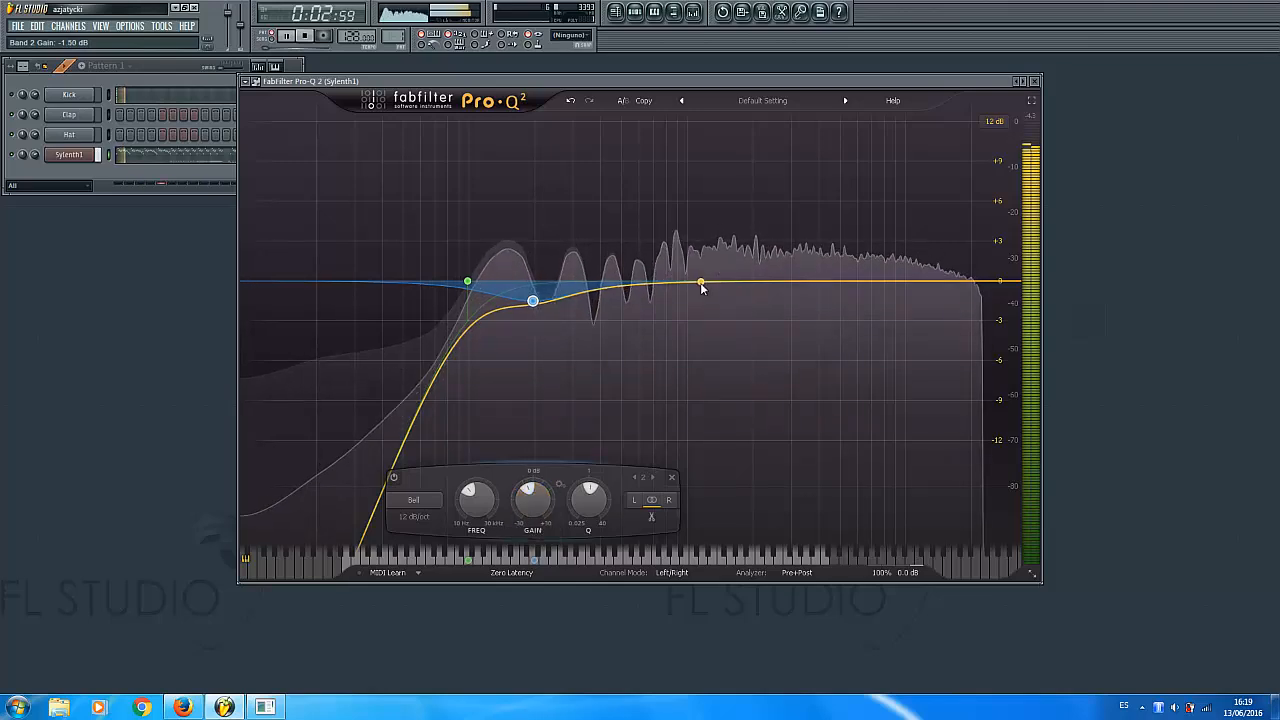
Step: Add a bell band at G5 (783.99 Hz) with +1.21 dB gain and another one higher up with -0.70 dB gain
{"action": "left_click_drag", "start_coordinate": [676, 283], "coordinate": [668, 275]}
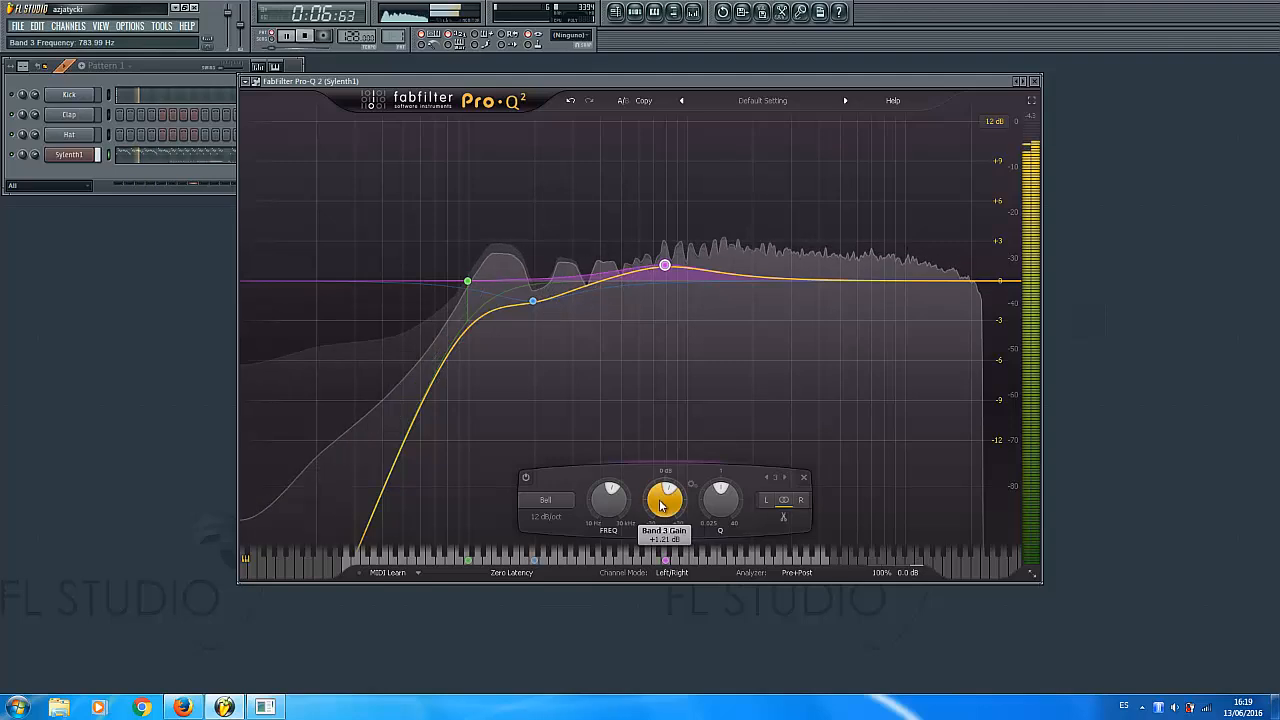
{"action": "left_click", "coordinate": [789, 287]}
{"action": "left_click_drag", "start_coordinate": [791, 291], "coordinate": [795, 212]}
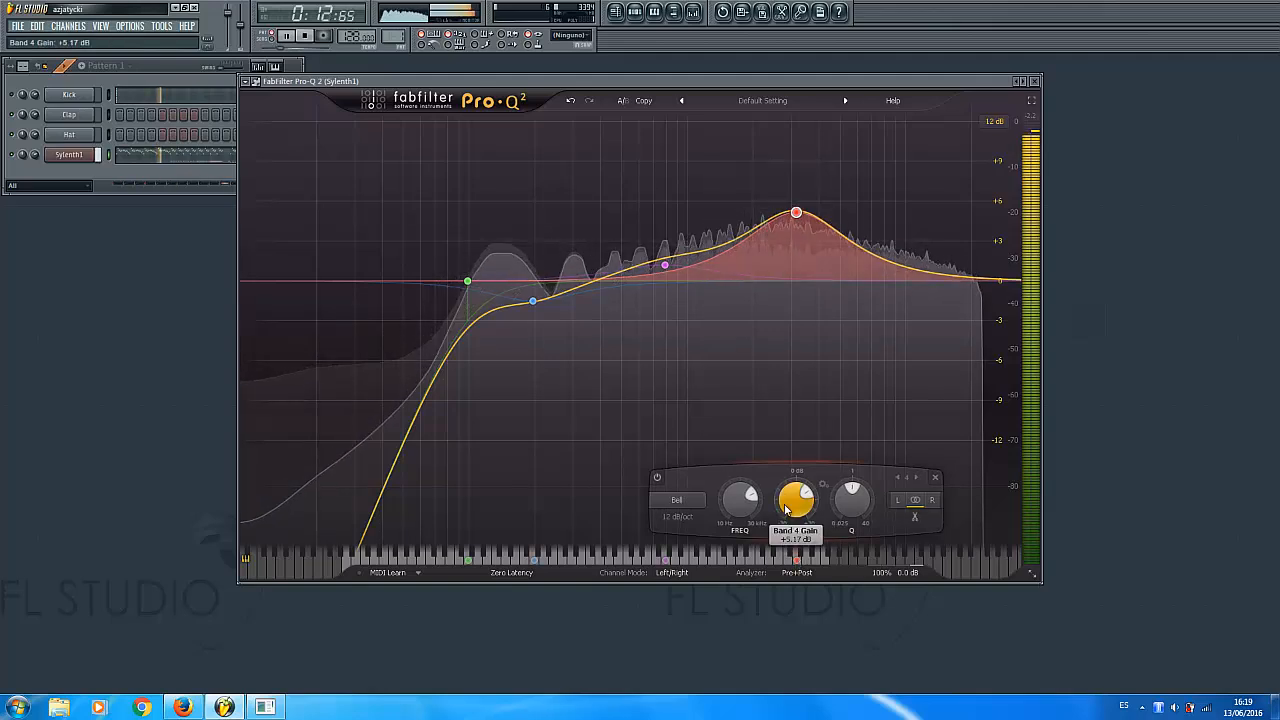
{"action": "scroll", "coordinate": [796, 497], "scroll_direction": "down", "scroll_amount": 10}
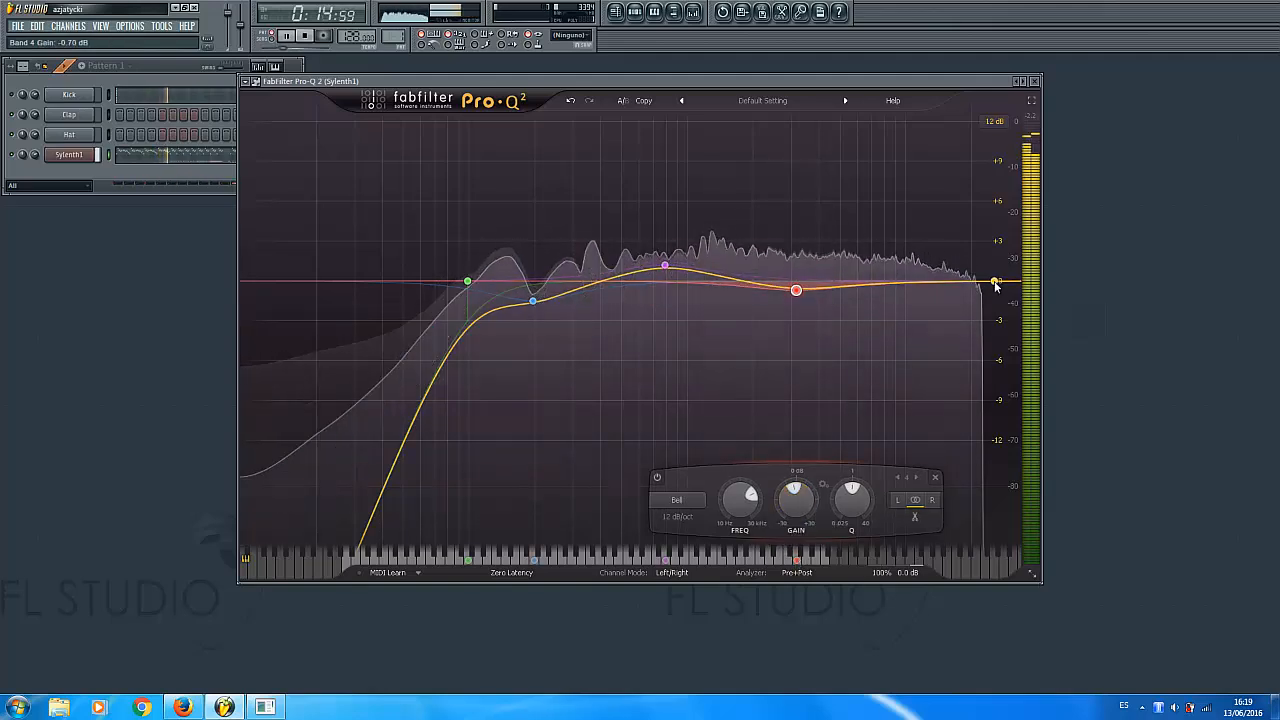
Step: Add a High Cut band at the upper end, tune it to G9 (12544 Hz), and audition the pattern
{"action": "left_click", "coordinate": [994, 281]}
{"action": "left_click_drag", "start_coordinate": [997, 565], "coordinate": [967, 565]}
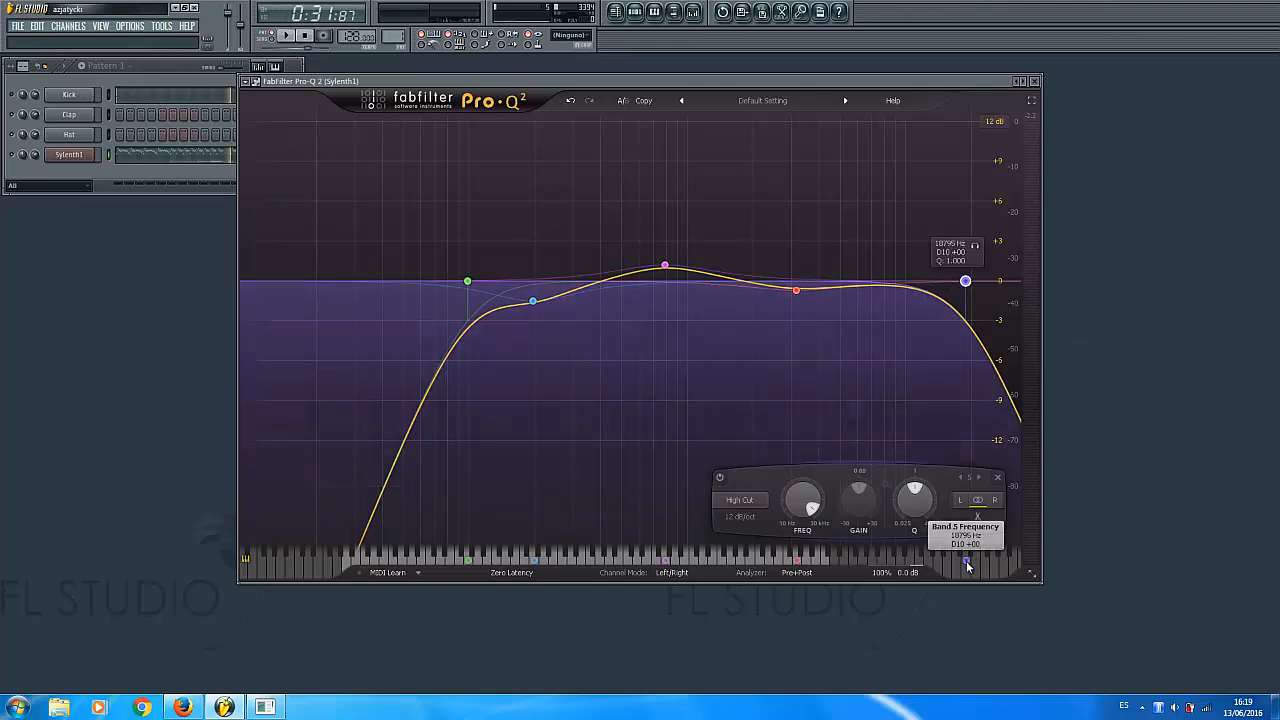
{"action": "left_click_drag", "start_coordinate": [963, 559], "coordinate": [929, 566]}
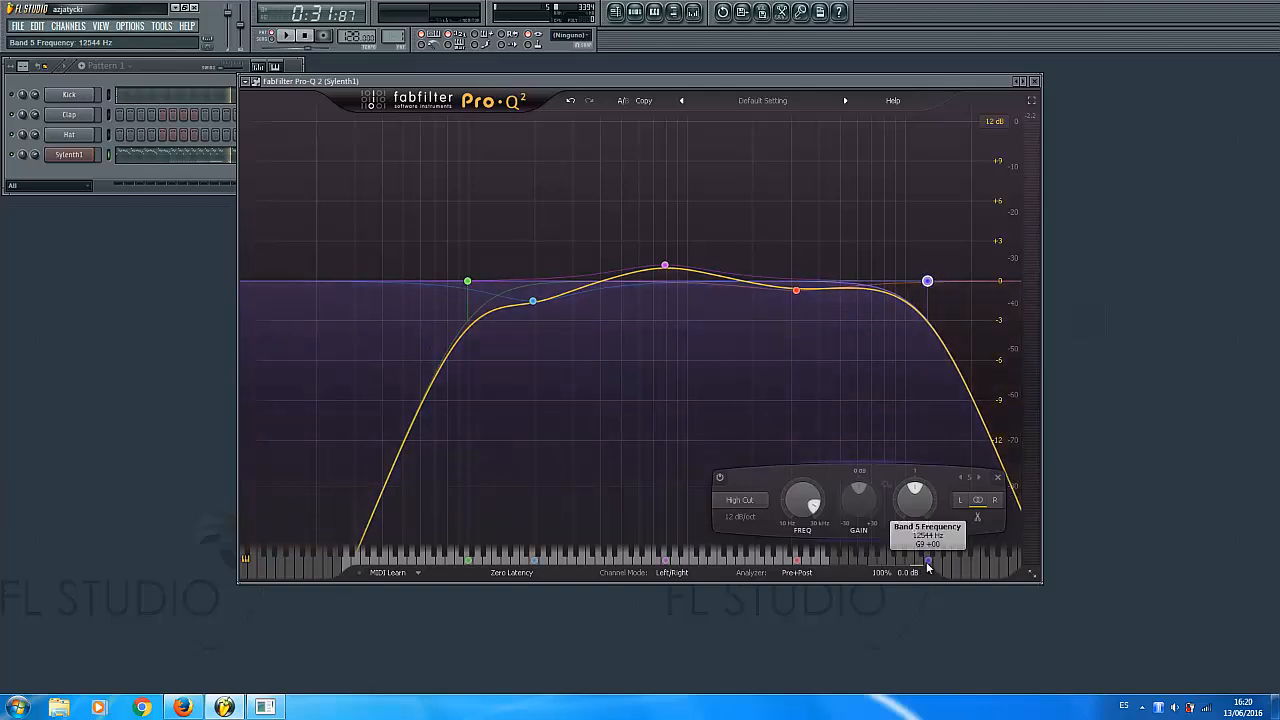
{"action": "left_click", "coordinate": [287, 35]}
{"action": "left_click", "coordinate": [306, 36]}
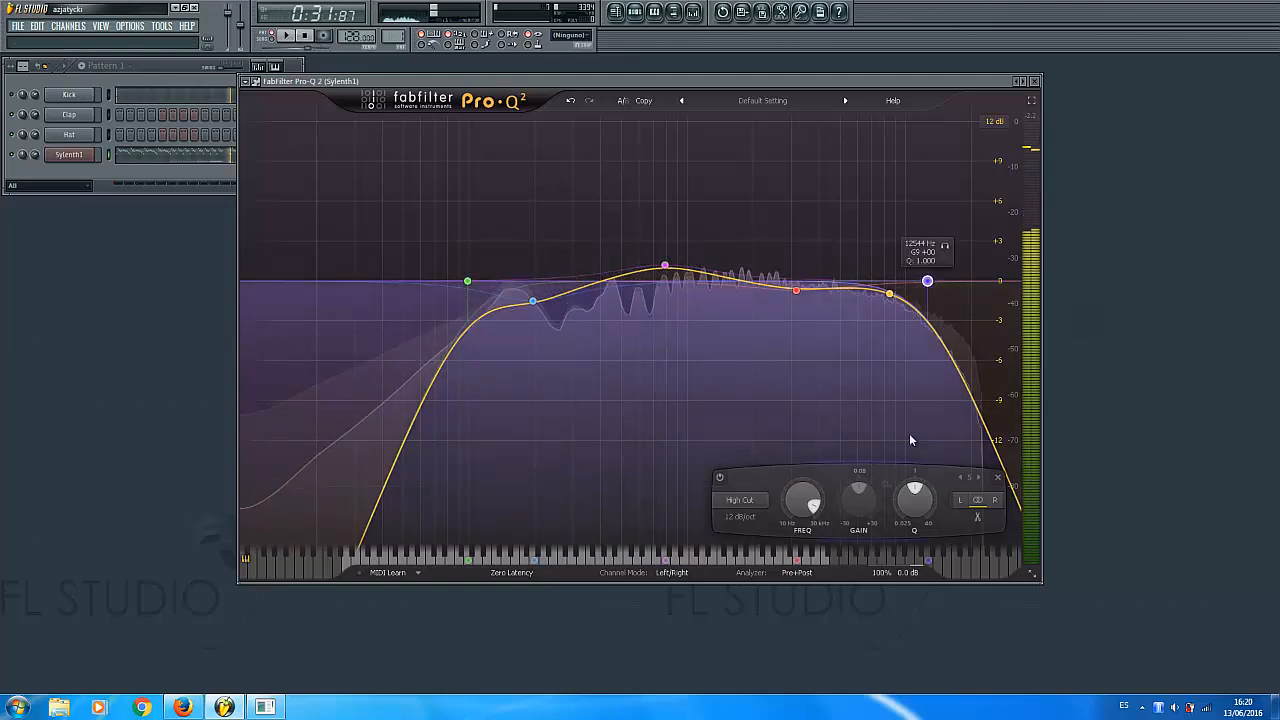
Step: Reposition the equalizer window and retune the High Cut band to D10 (18795 Hz)
{"action": "left_click", "coordinate": [150, 97]}
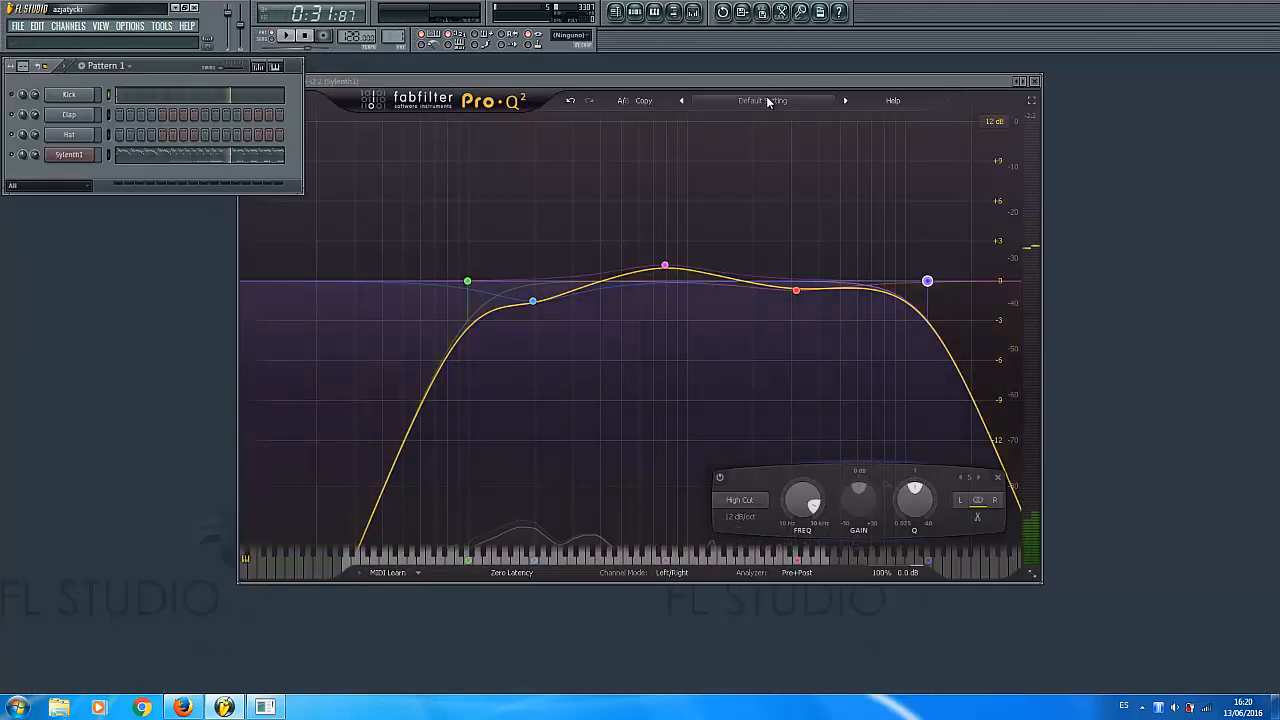
{"action": "left_click_drag", "start_coordinate": [764, 82], "coordinate": [724, 95]}
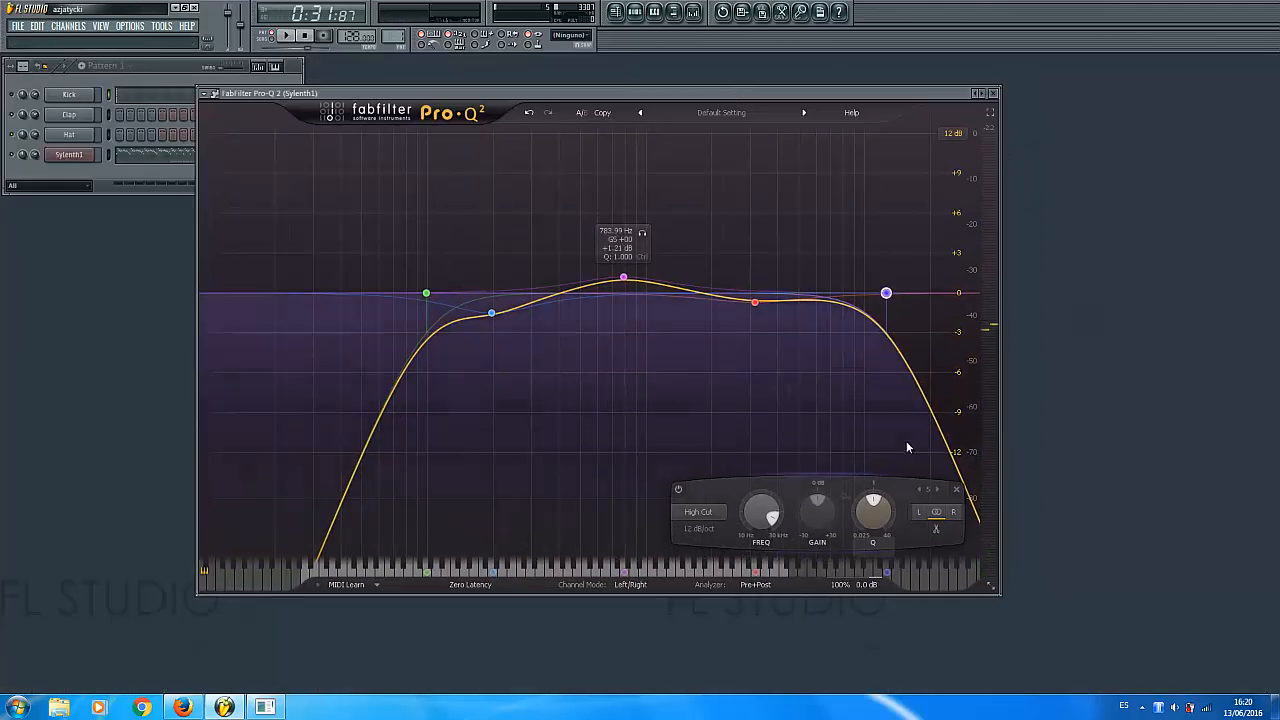
{"action": "left_click_drag", "start_coordinate": [888, 576], "coordinate": [924, 566]}
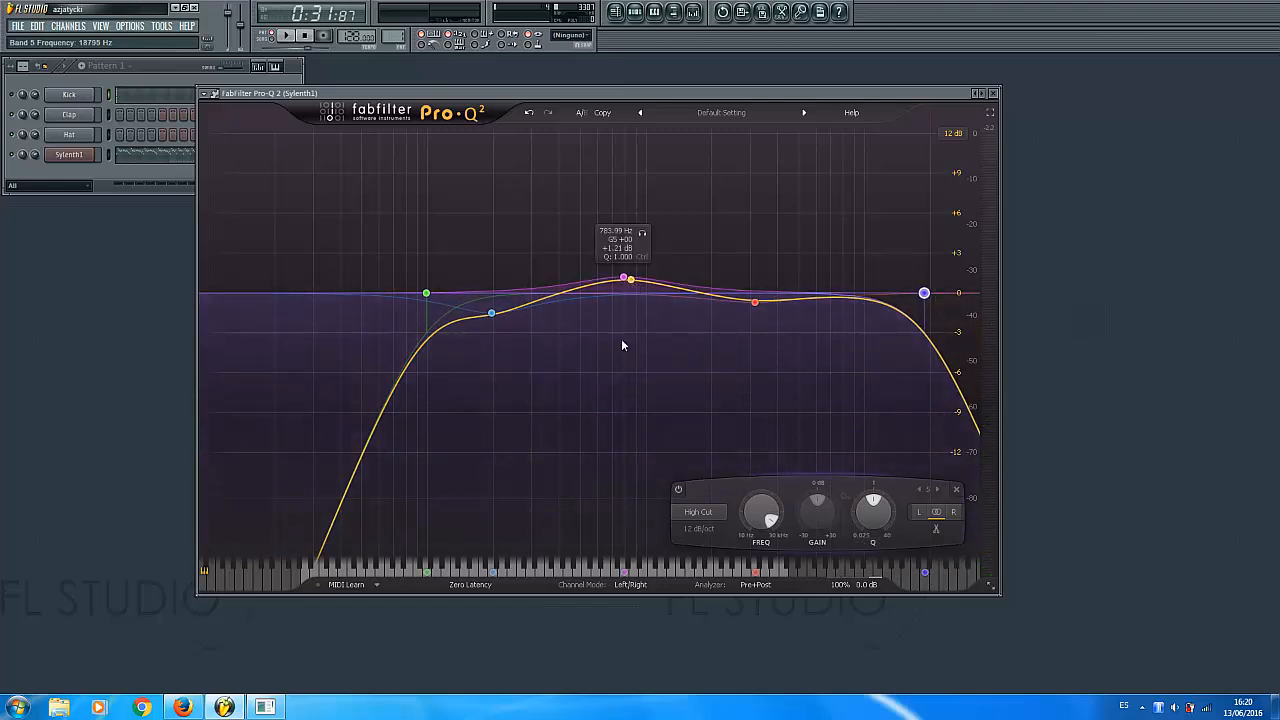
Step: Try an extra bell band between the G3 and G5 bands, compare it with the Kick piano roll's scale, and delete it
{"action": "left_click", "coordinate": [557, 293]}
{"action": "double_click", "coordinate": [551, 258]}
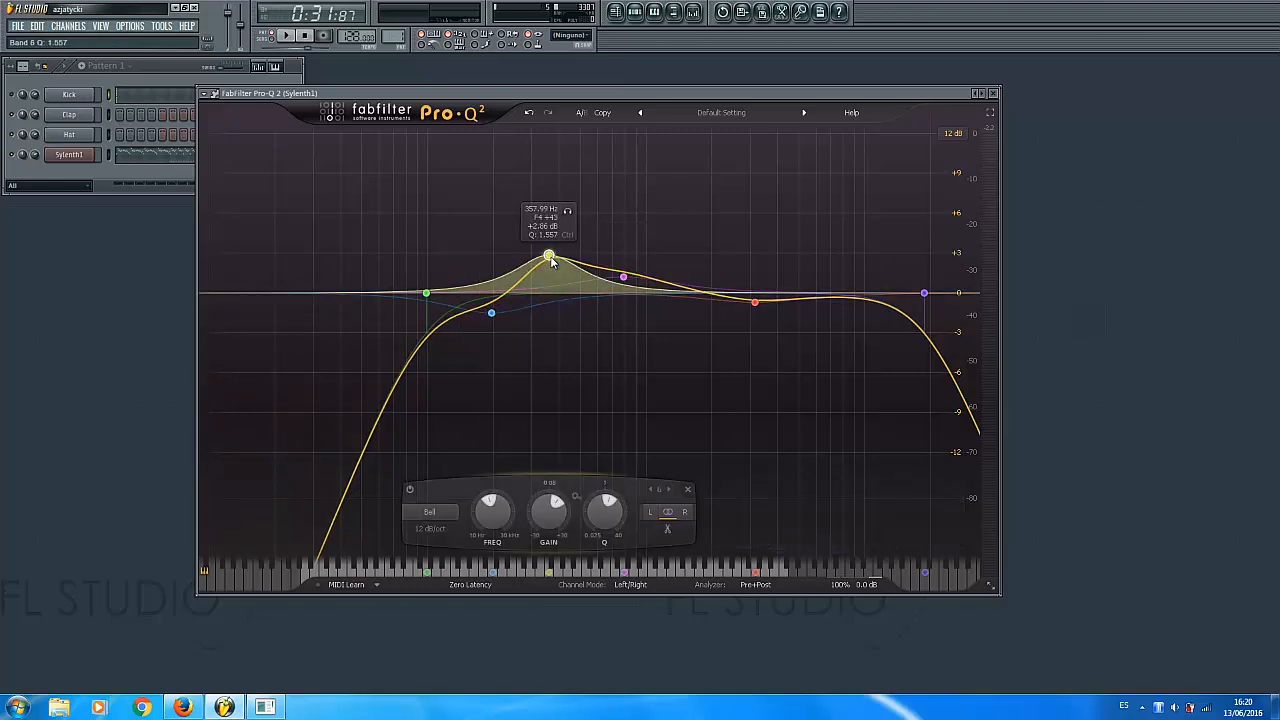
{"action": "left_click_drag", "start_coordinate": [551, 258], "coordinate": [591, 296]}
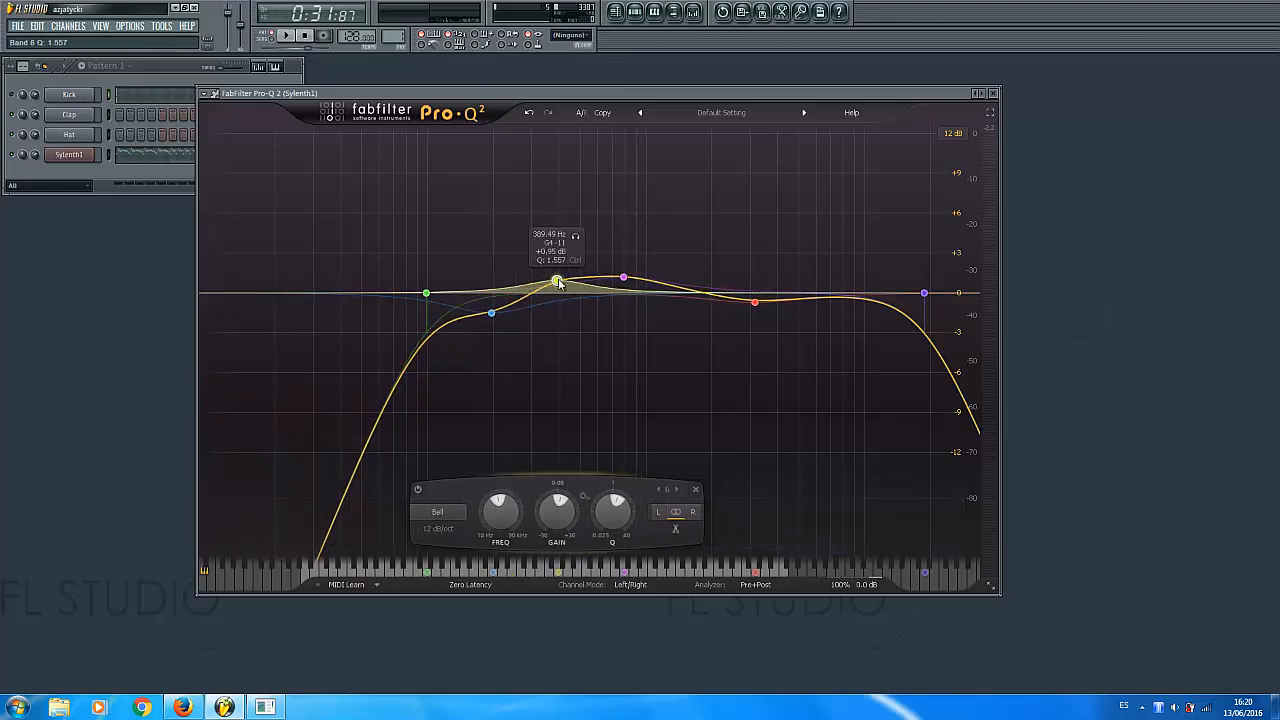
{"action": "left_click_drag", "start_coordinate": [557, 577], "coordinate": [530, 577]}
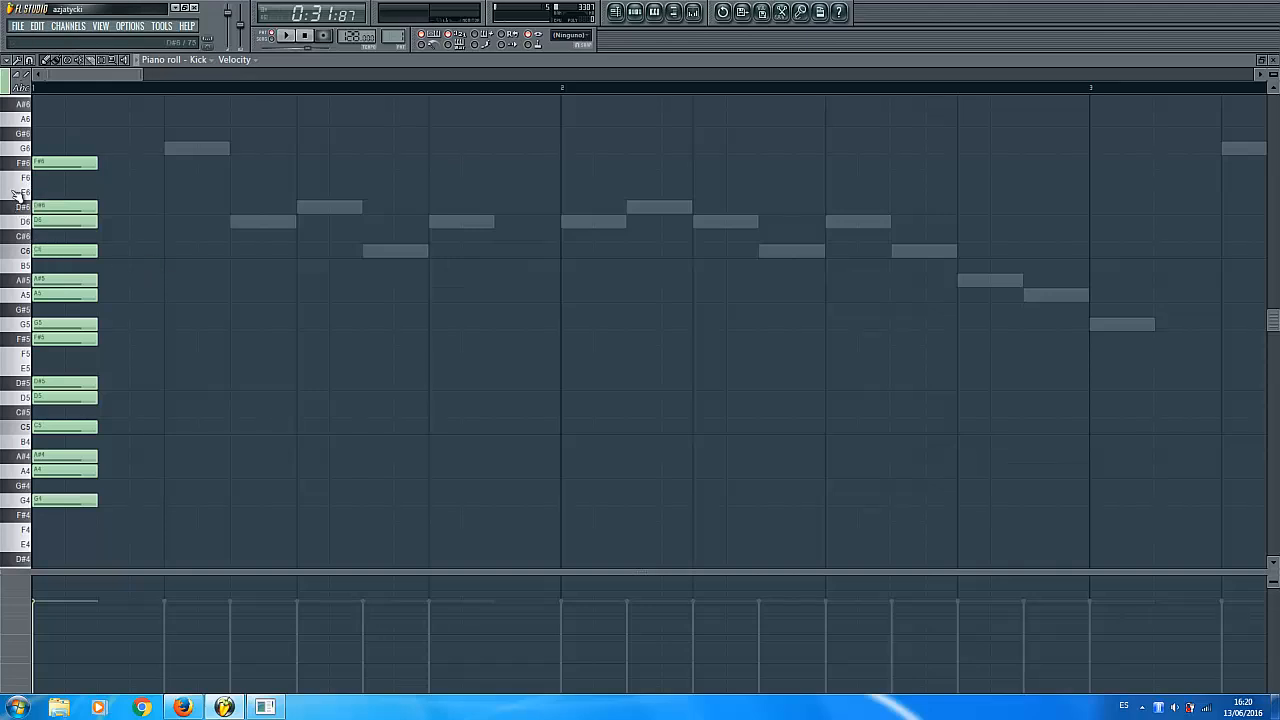
{"action": "left_click", "coordinate": [1272, 59]}
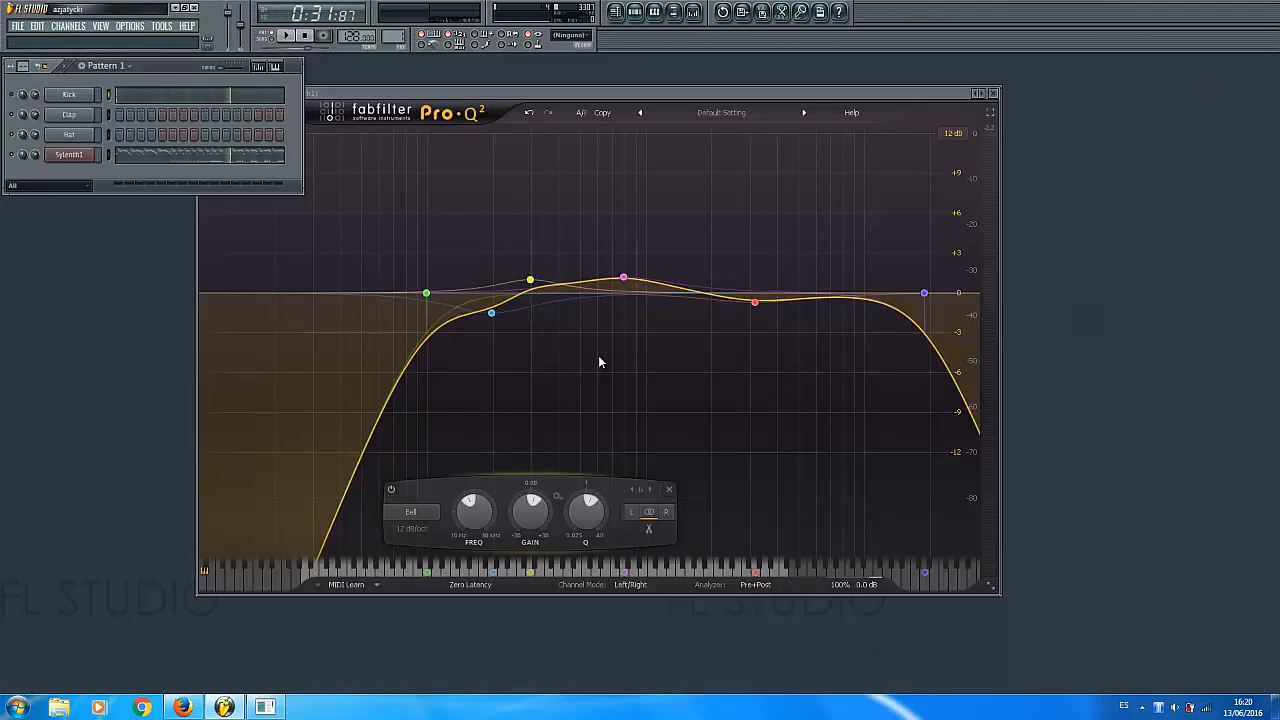
{"action": "left_click_drag", "start_coordinate": [529, 277], "coordinate": [524, 264]}
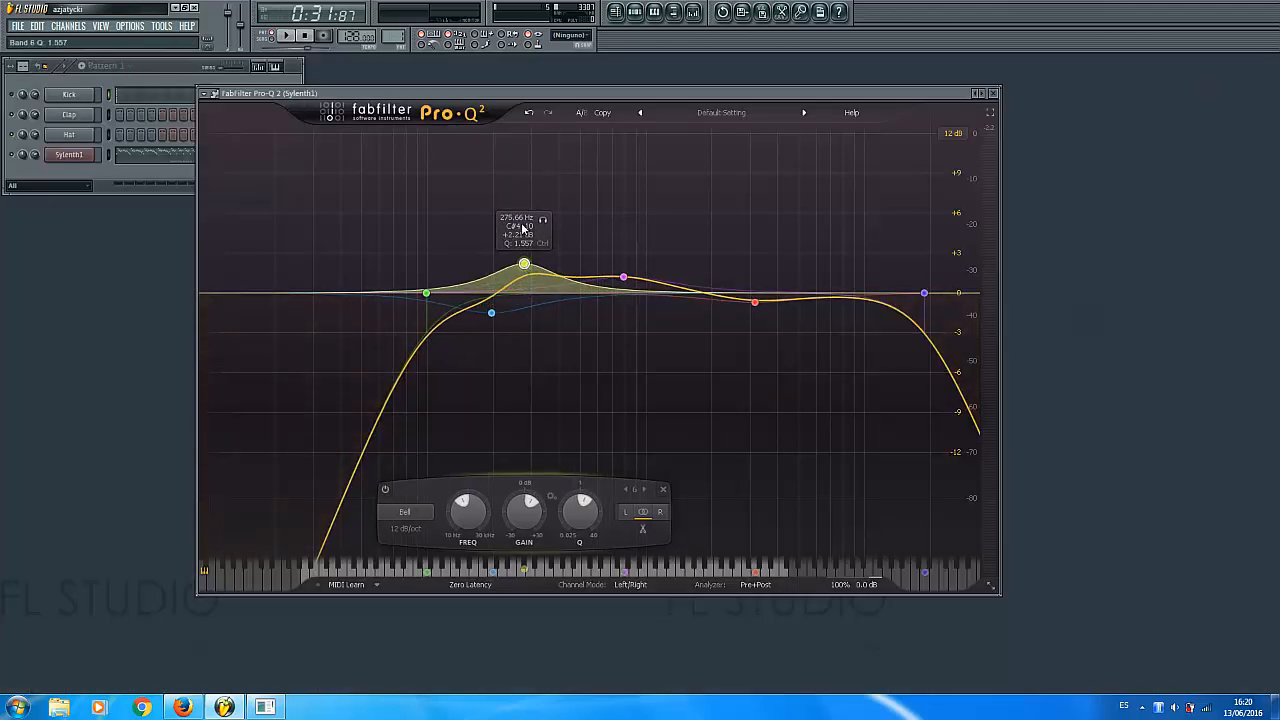
{"action": "key", "text": "Delete"}
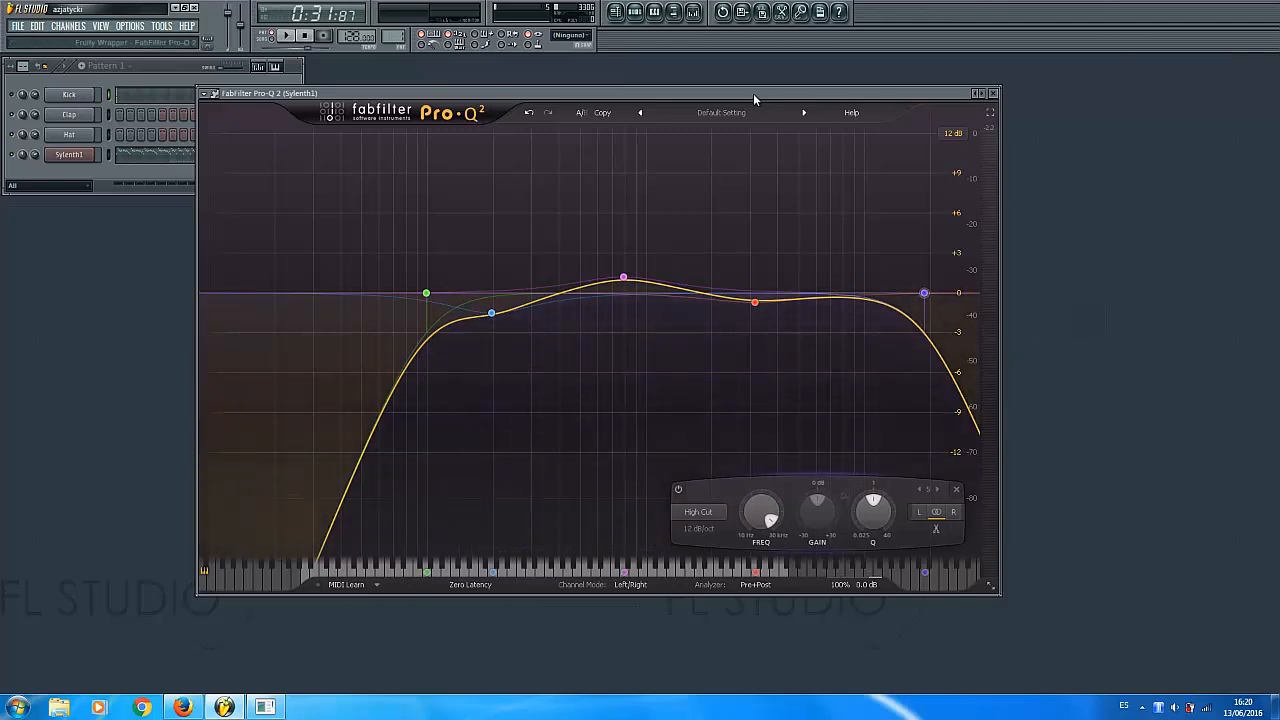
Step: Open the mixer and load Fruity Parametric EQ 2 into the Sylenth1 track's third effect slot
{"action": "left_click_drag", "start_coordinate": [753, 93], "coordinate": [809, 102]}
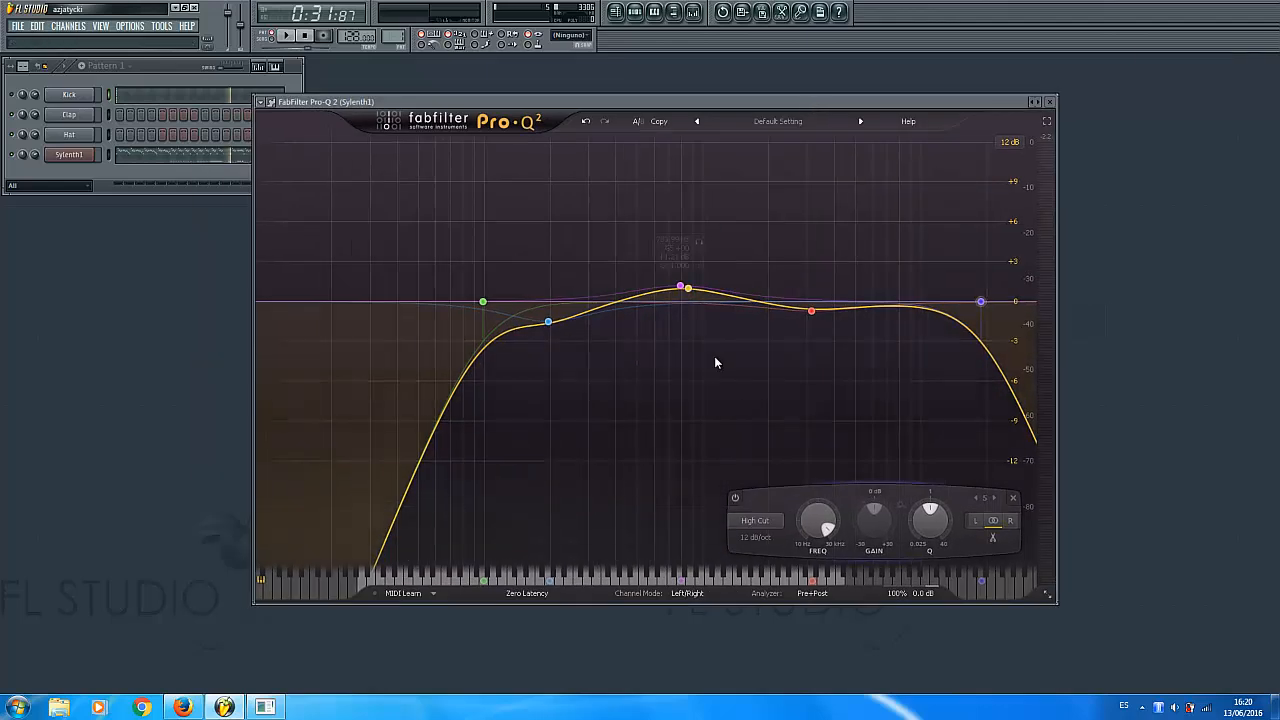
{"action": "left_click", "coordinate": [693, 12]}
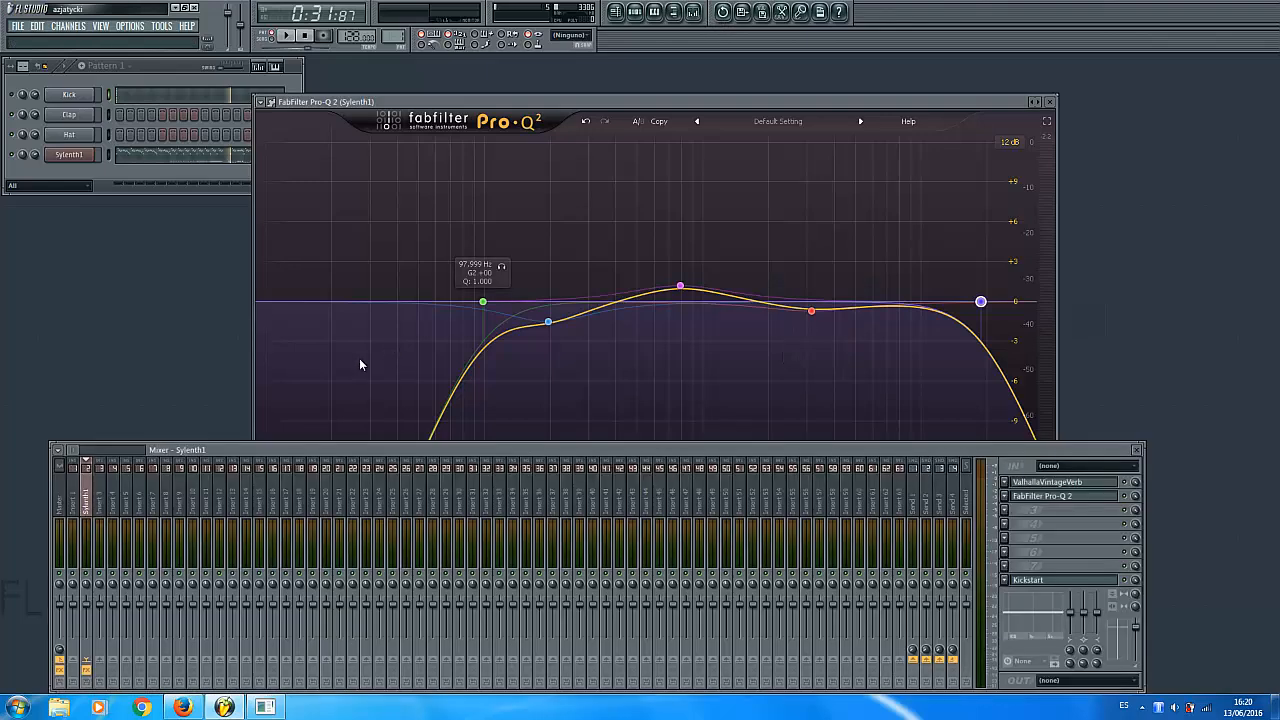
{"action": "left_click", "coordinate": [1008, 514]}
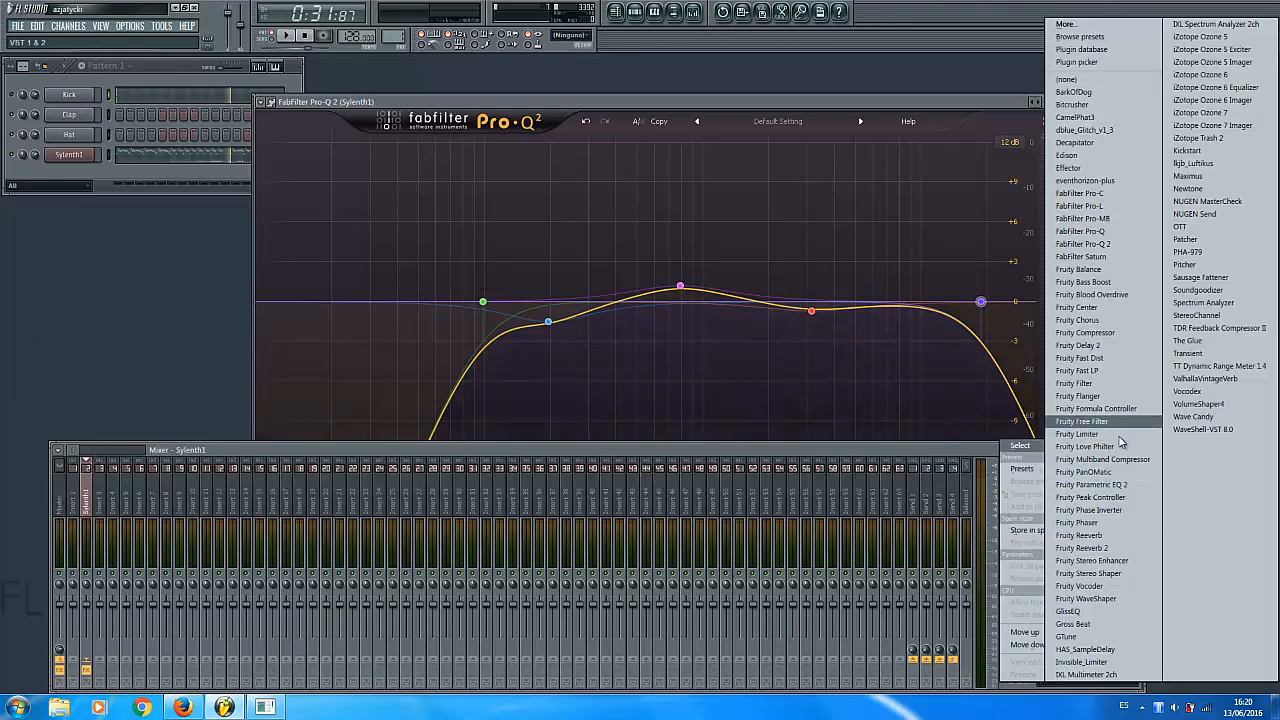
{"action": "left_click", "coordinate": [1102, 484]}
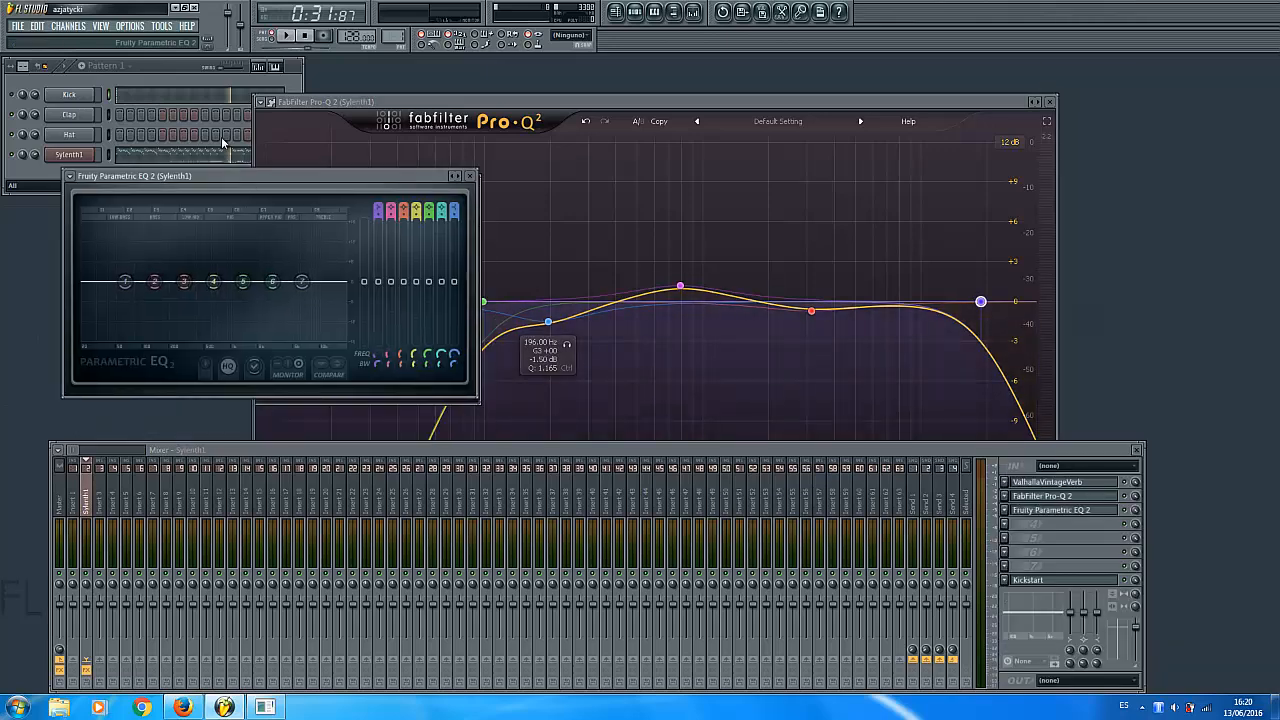
Step: Load FabFilter Pro-Q 2 into the Master track's seventh effect slot, move it clear of the mixer, and set its size to Medium
{"action": "left_click", "coordinate": [64, 510]}
{"action": "left_click", "coordinate": [1004, 566]}
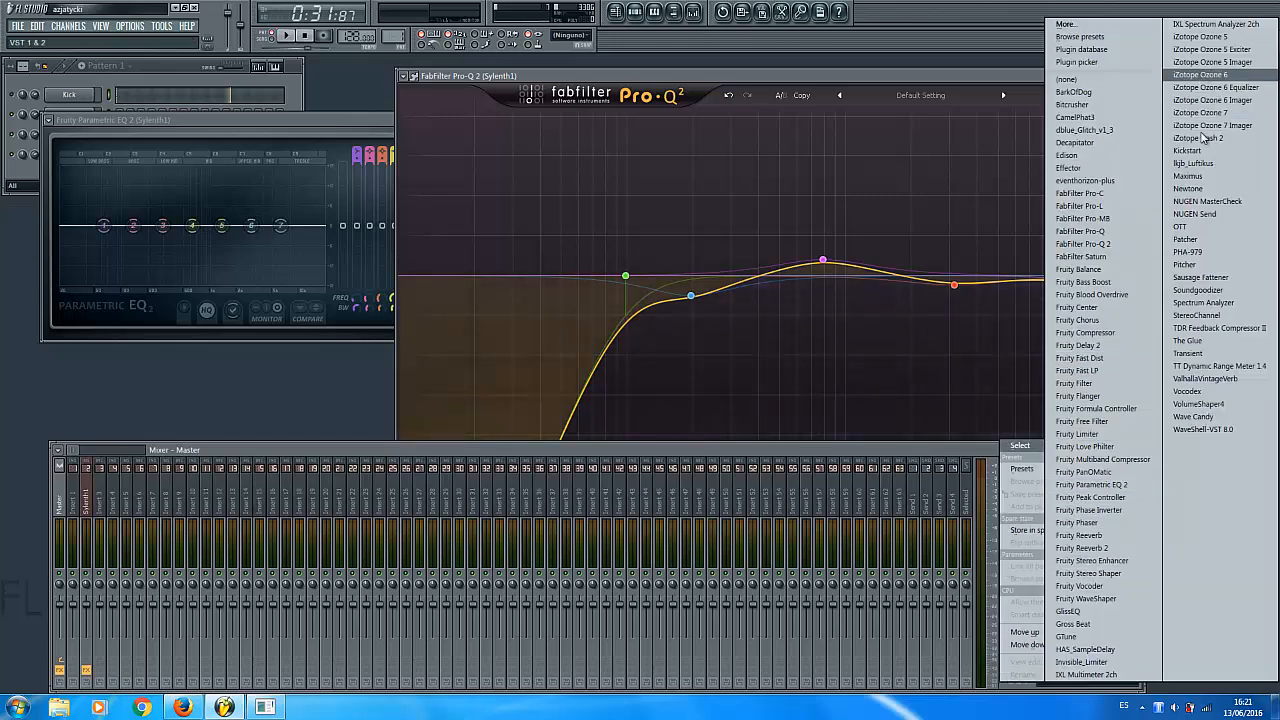
{"action": "left_click", "coordinate": [1118, 245]}
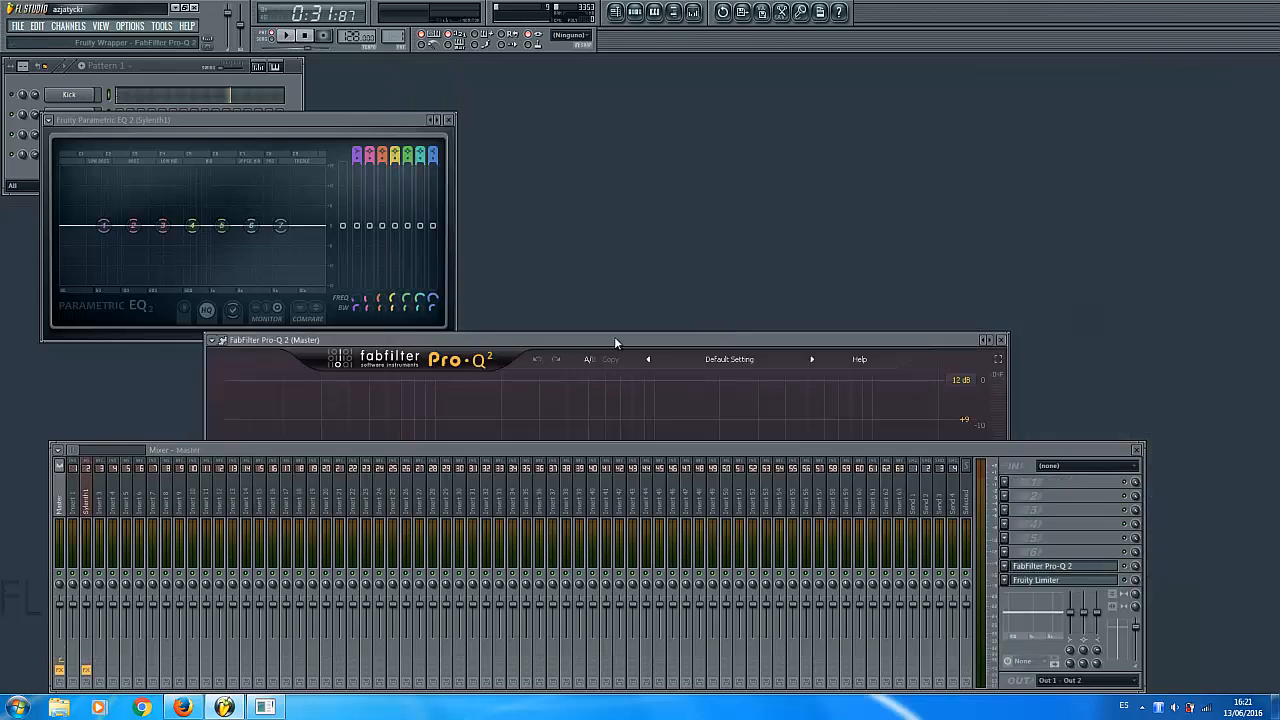
{"action": "left_click_drag", "start_coordinate": [615, 343], "coordinate": [885, 67]}
{"action": "left_click", "coordinate": [1267, 556]}
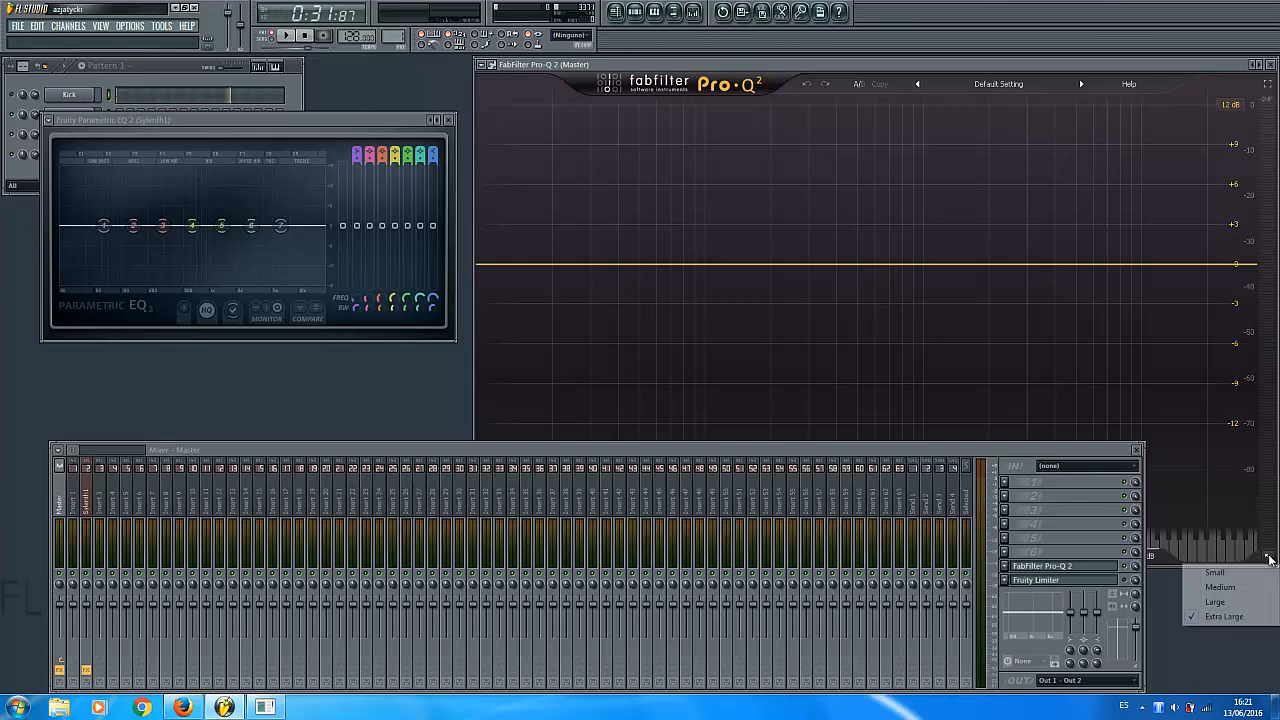
{"action": "left_click", "coordinate": [1225, 588]}
Step: Add a band at the low end of the Master equalizer, set its shape to Bell, and tune it to 24.5 Hz
{"action": "left_click", "coordinate": [526, 203]}
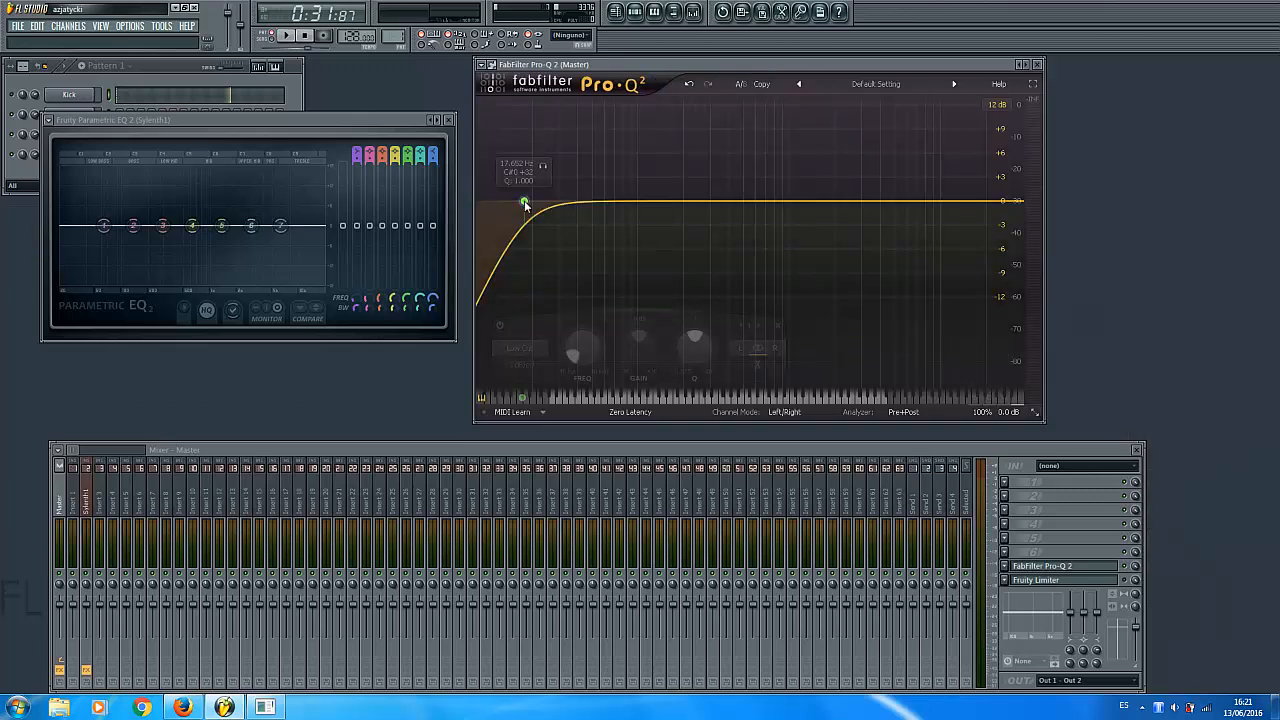
{"action": "left_click", "coordinate": [519, 347]}
{"action": "left_click", "coordinate": [522, 374]}
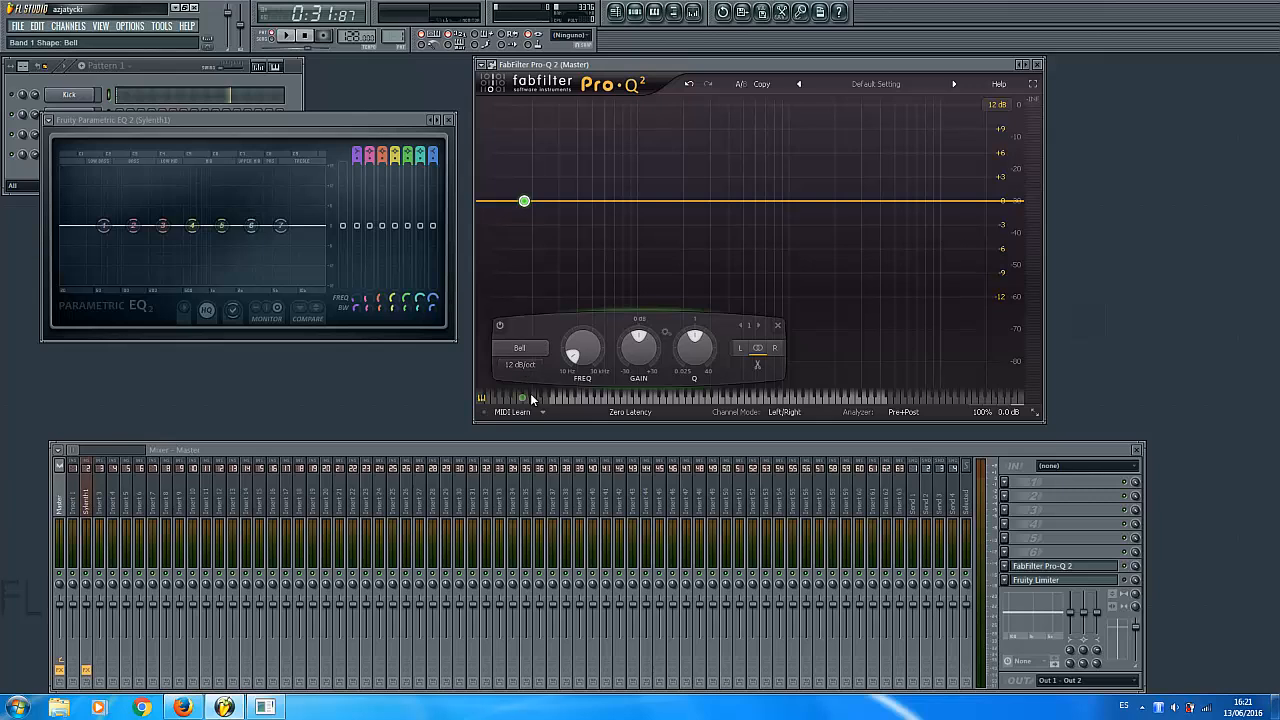
{"action": "left_click_drag", "start_coordinate": [522, 398], "coordinate": [547, 401]}
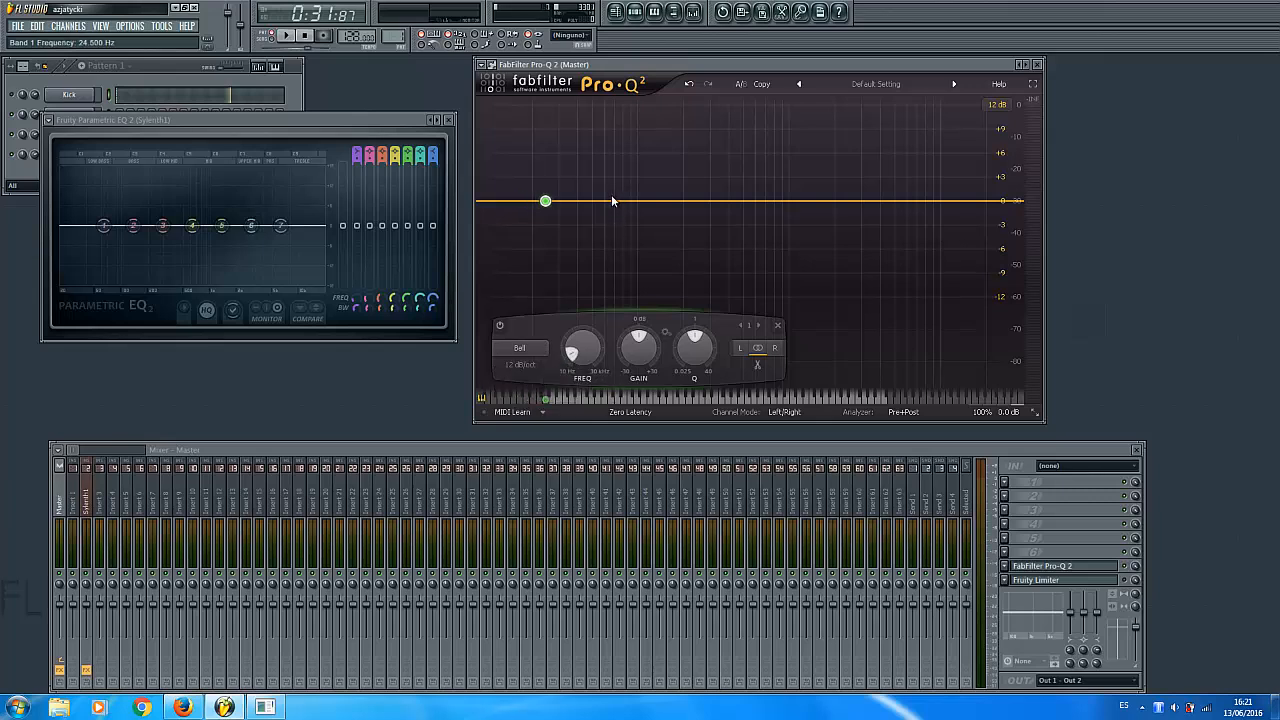
Step: Add three more bell bands above it at successive octaves, snapping them to 48.999 Hz, 97.999 Hz and 196 Hz
{"action": "left_click", "coordinate": [590, 398]}
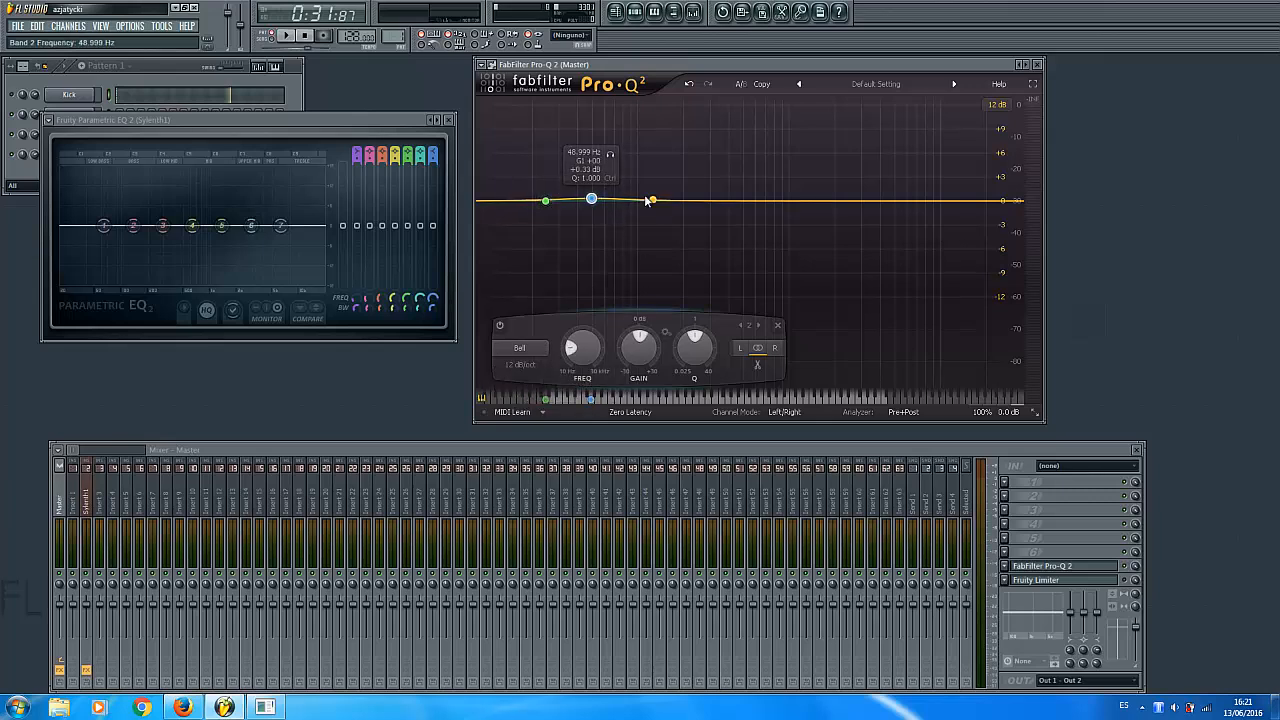
{"action": "left_click", "coordinate": [636, 405]}
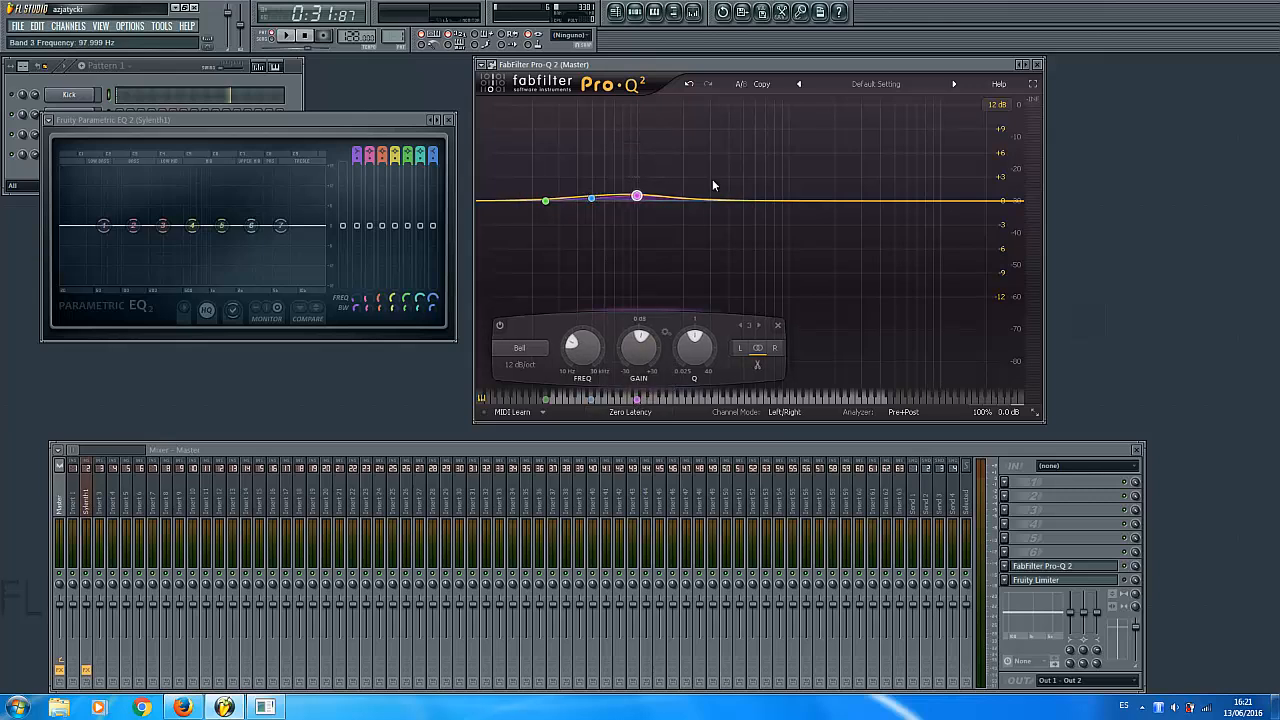
{"action": "left_click_drag", "start_coordinate": [691, 405], "coordinate": [682, 404]}
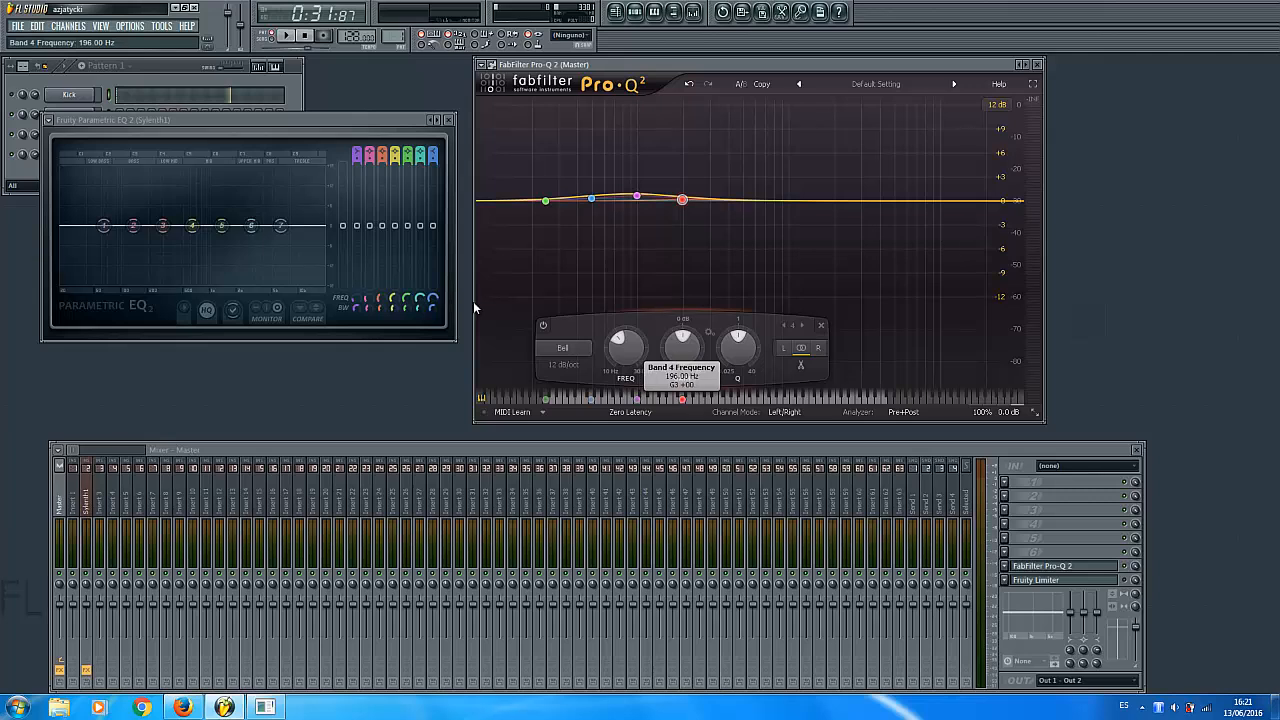
Step: Reopen Pro-Q 2 from the Master track, move it farther from Parametric EQ 2, and inspect the frequencies of its two highest bands
{"action": "left_click", "coordinate": [1115, 566]}
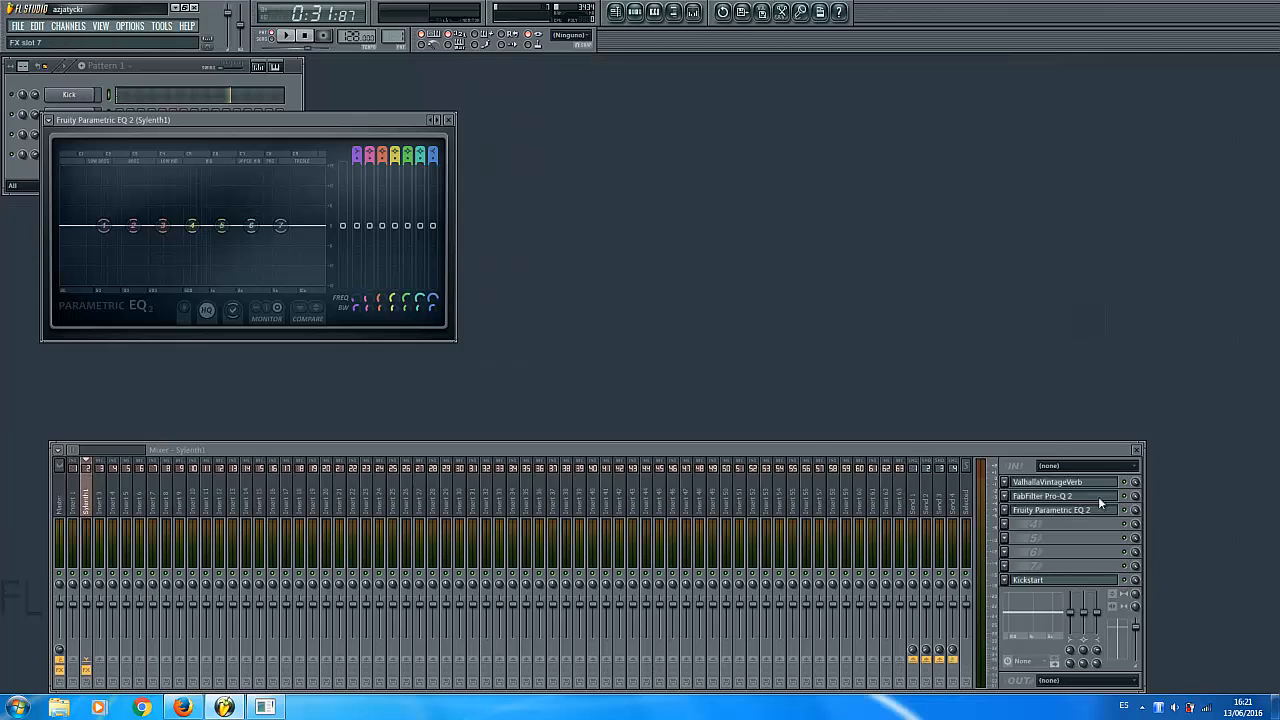
{"action": "left_click", "coordinate": [66, 505]}
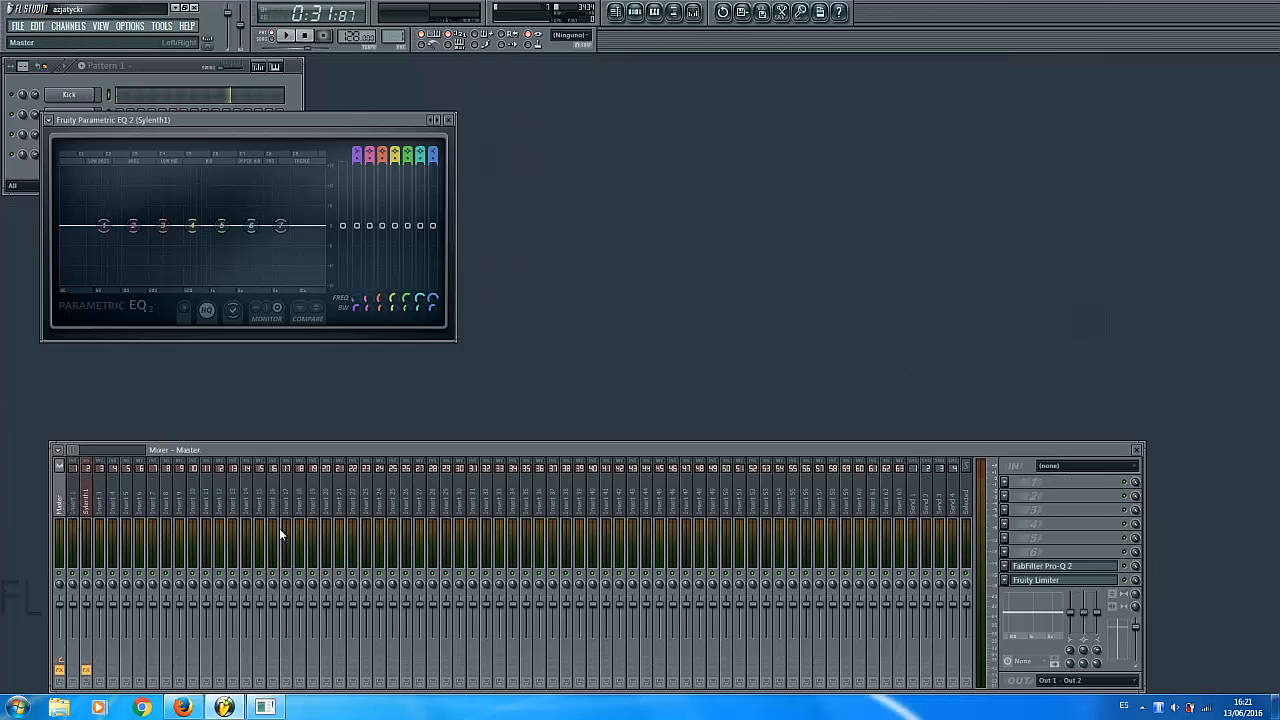
{"action": "left_click", "coordinate": [1118, 567]}
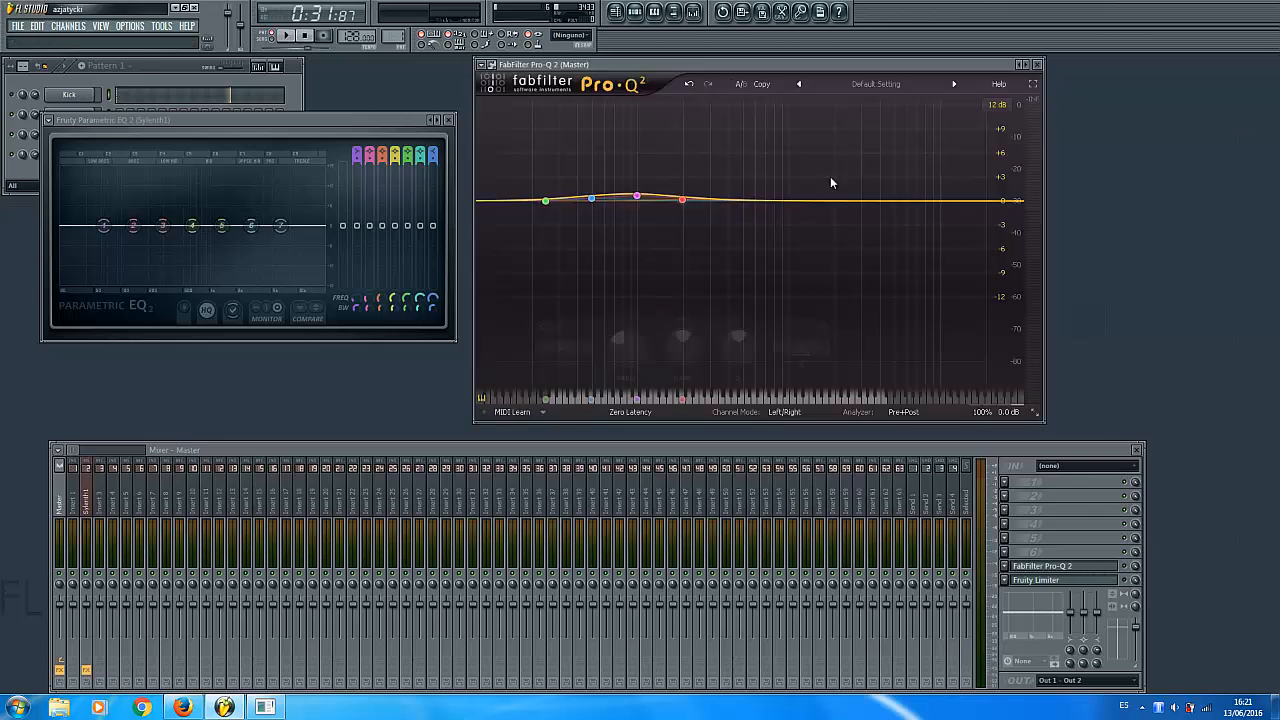
{"action": "left_click_drag", "start_coordinate": [739, 57], "coordinate": [848, 64]}
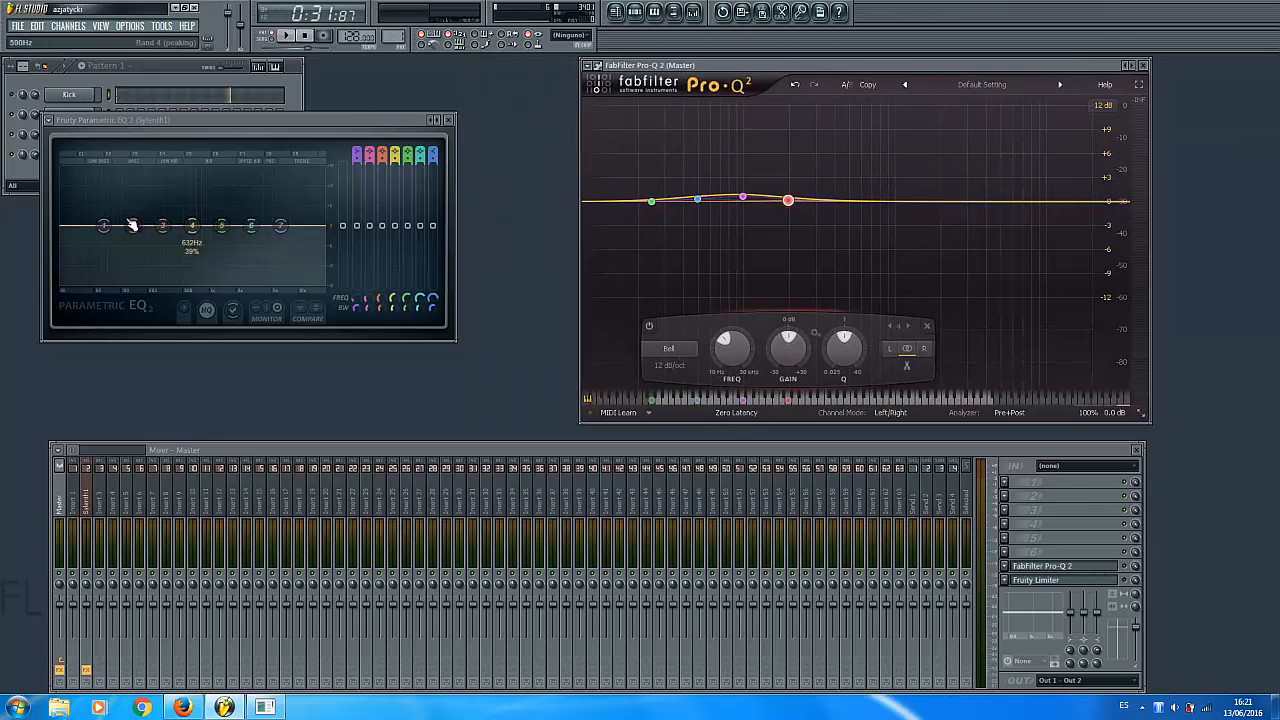
{"action": "left_click", "coordinate": [741, 198]}
{"action": "left_click", "coordinate": [789, 201]}
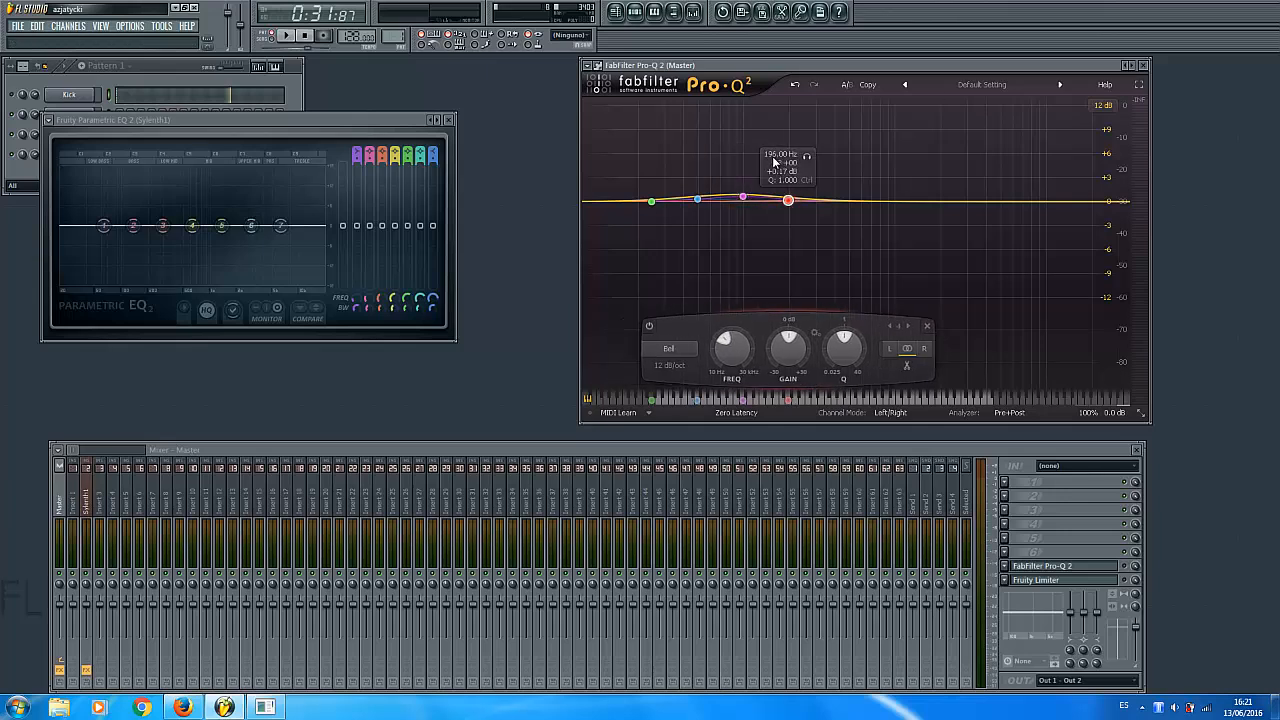
Step: Reposition the Fruity Parametric EQ 2 window, try a boost on band 3 at 193 Hz, and return its gain to 0.0 dB
{"action": "left_click_drag", "start_coordinate": [150, 119], "coordinate": [209, 119]}
{"action": "left_click_drag", "start_coordinate": [222, 224], "coordinate": [200, 176]}
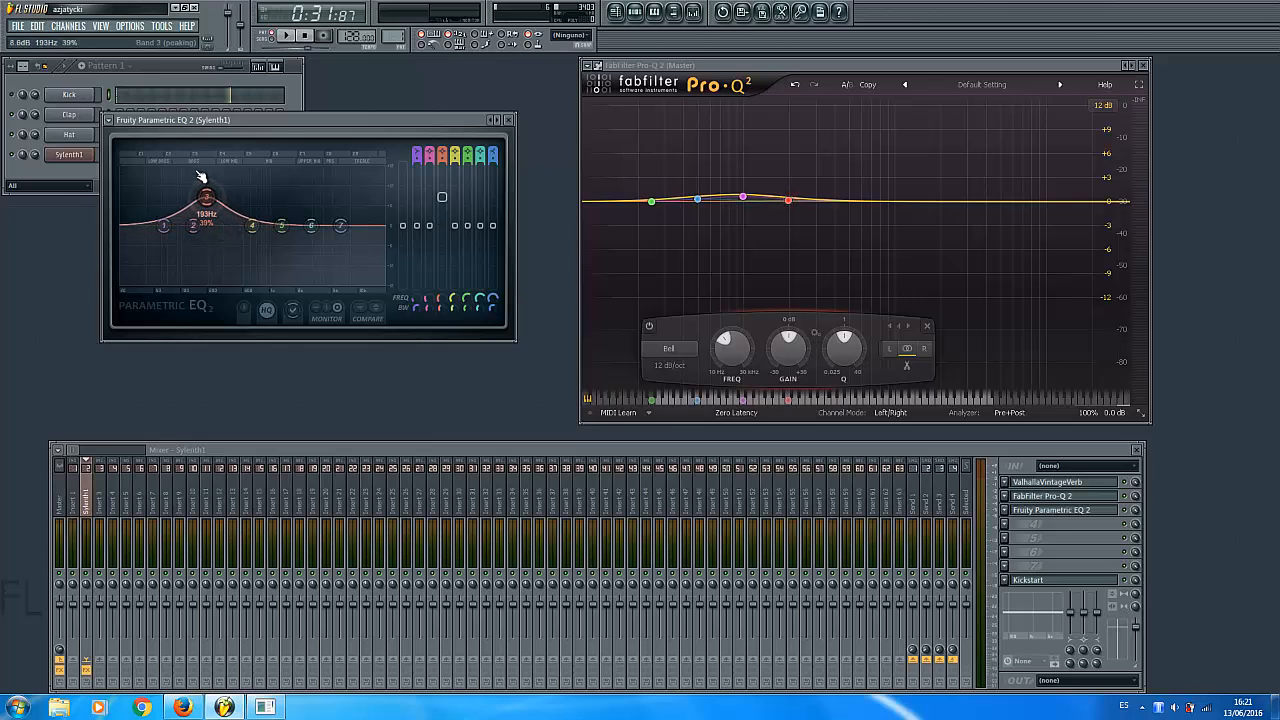
{"action": "left_click_drag", "start_coordinate": [449, 200], "coordinate": [456, 243]}
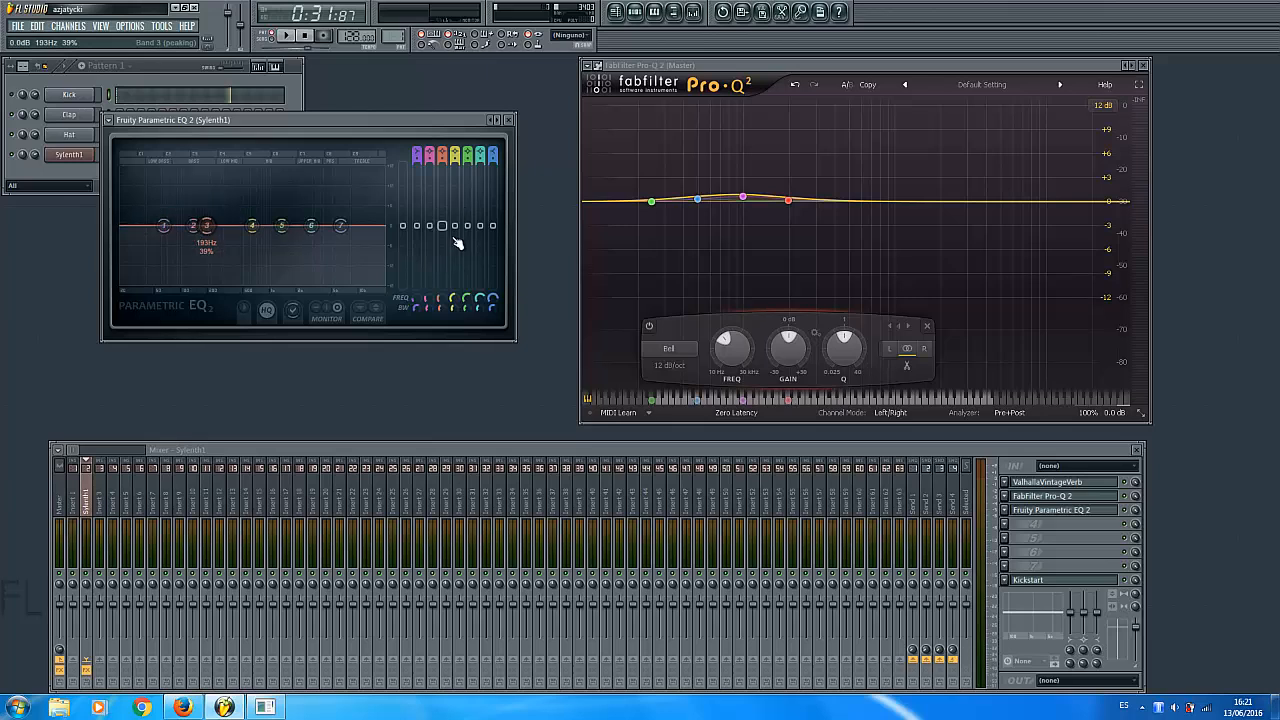
Step: Close the Fruity Parametric EQ 2 and Master Pro-Q 2 windows
{"action": "left_click", "coordinate": [509, 120]}
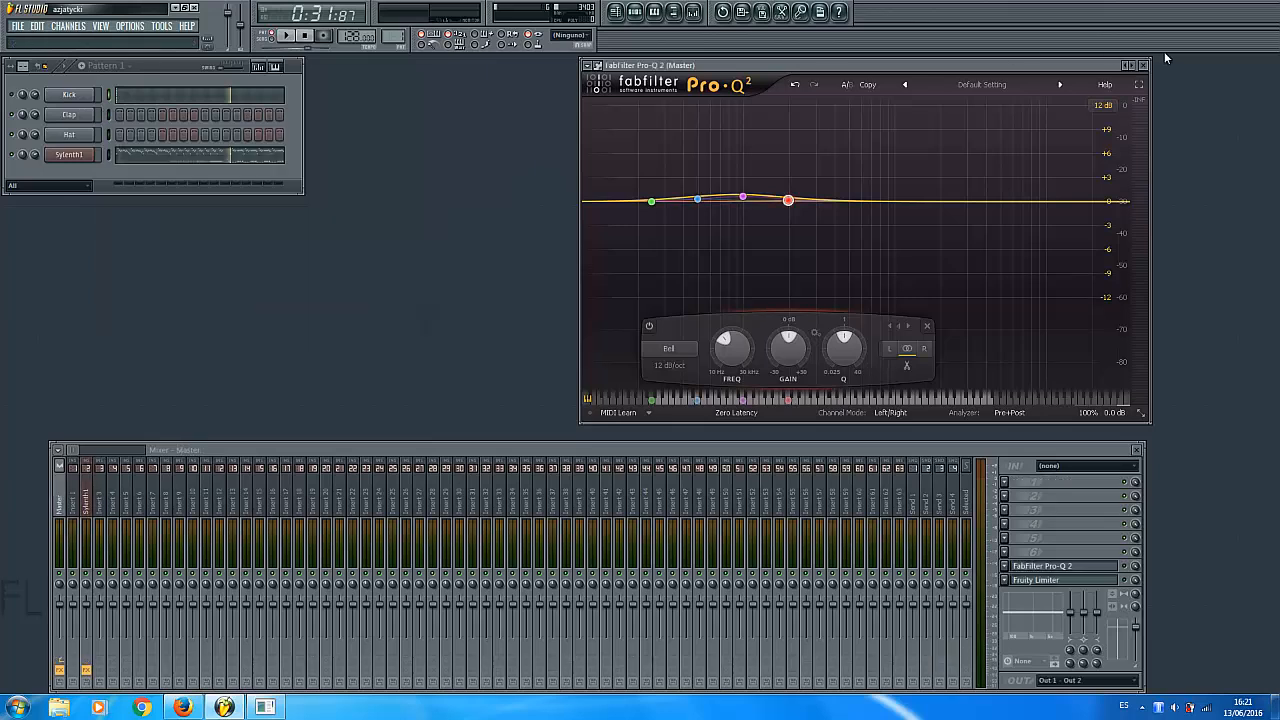
{"action": "left_click", "coordinate": [1143, 65]}
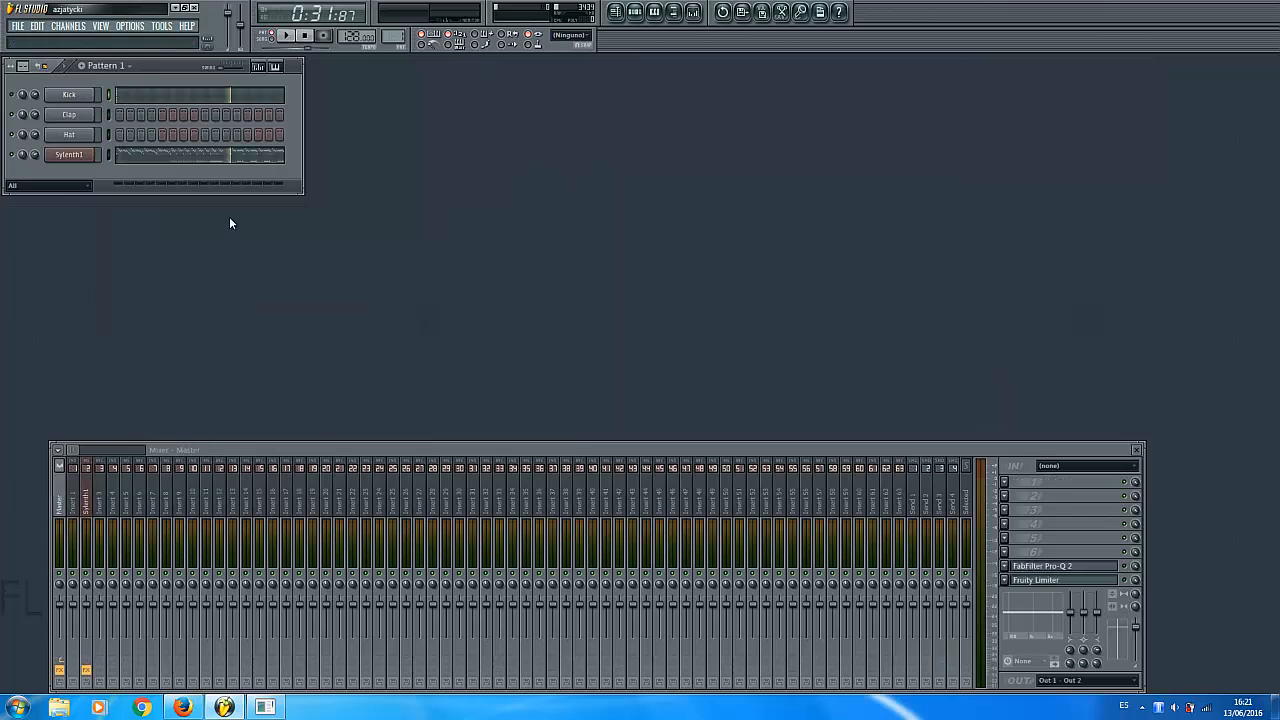